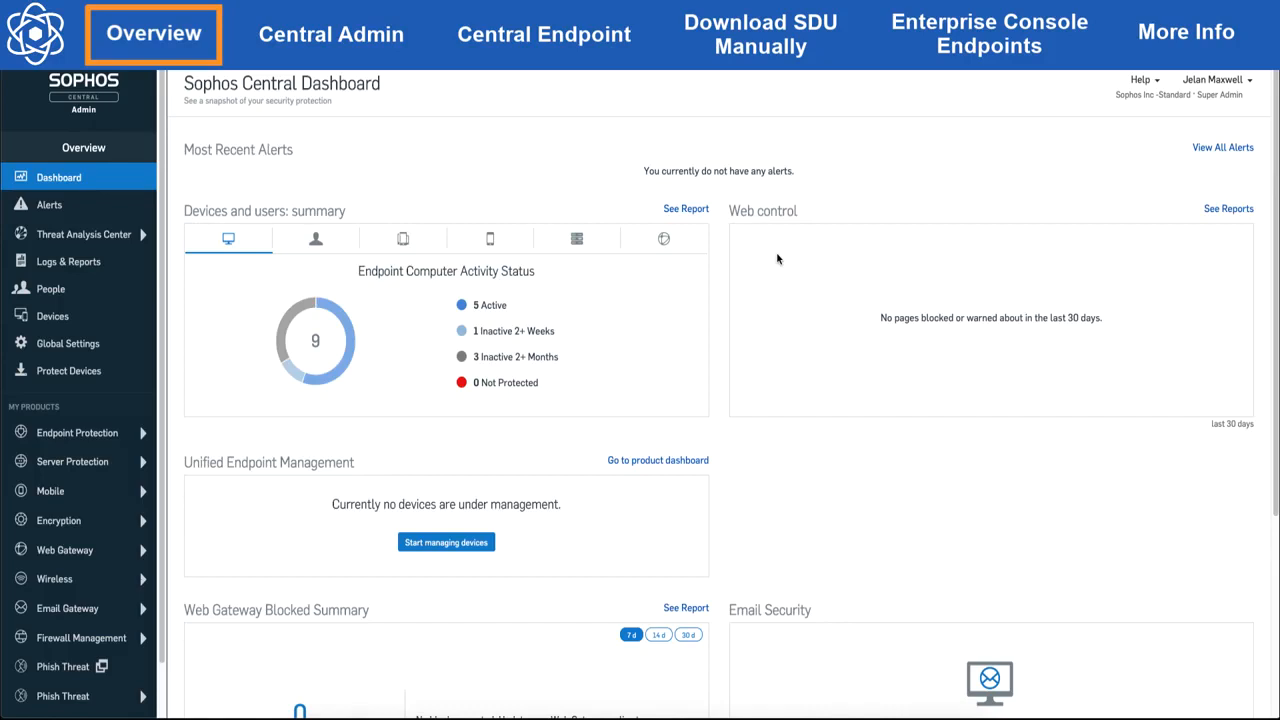
Step: Run the Diagnose tool remotely on the MacBook Pro (2) device, then refresh its page
left_click(72, 317)
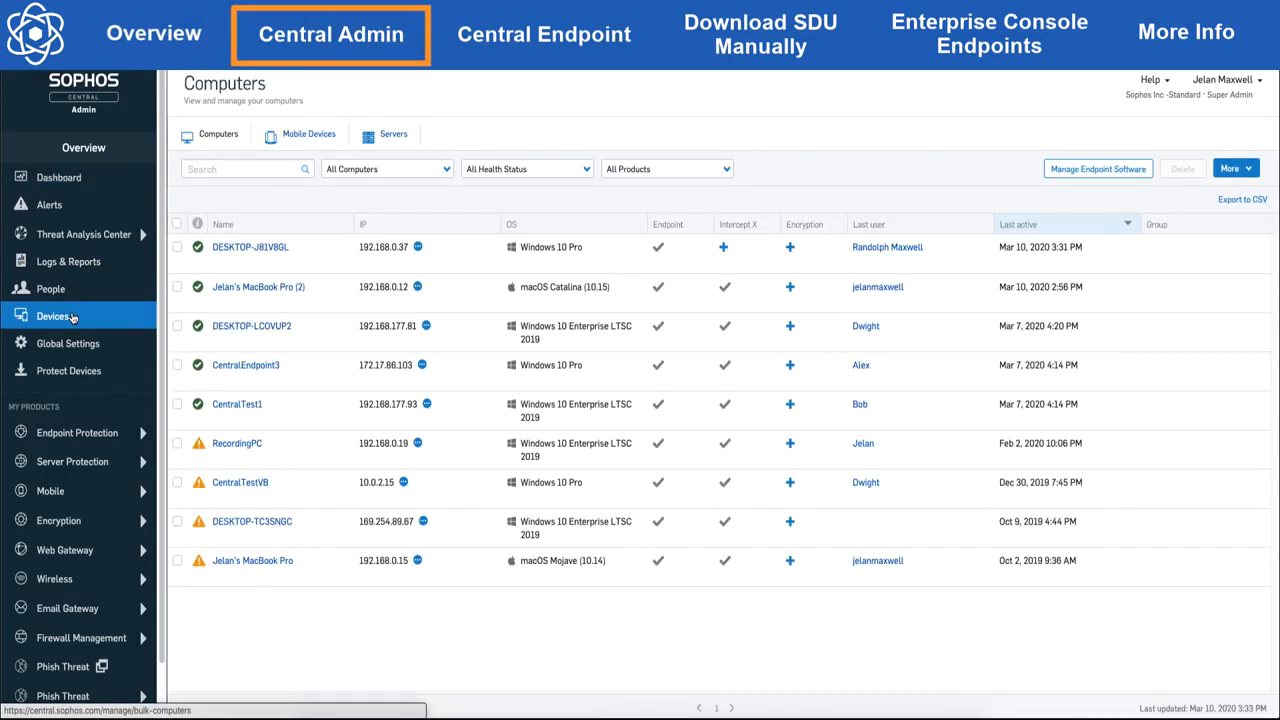
left_click(238, 287)
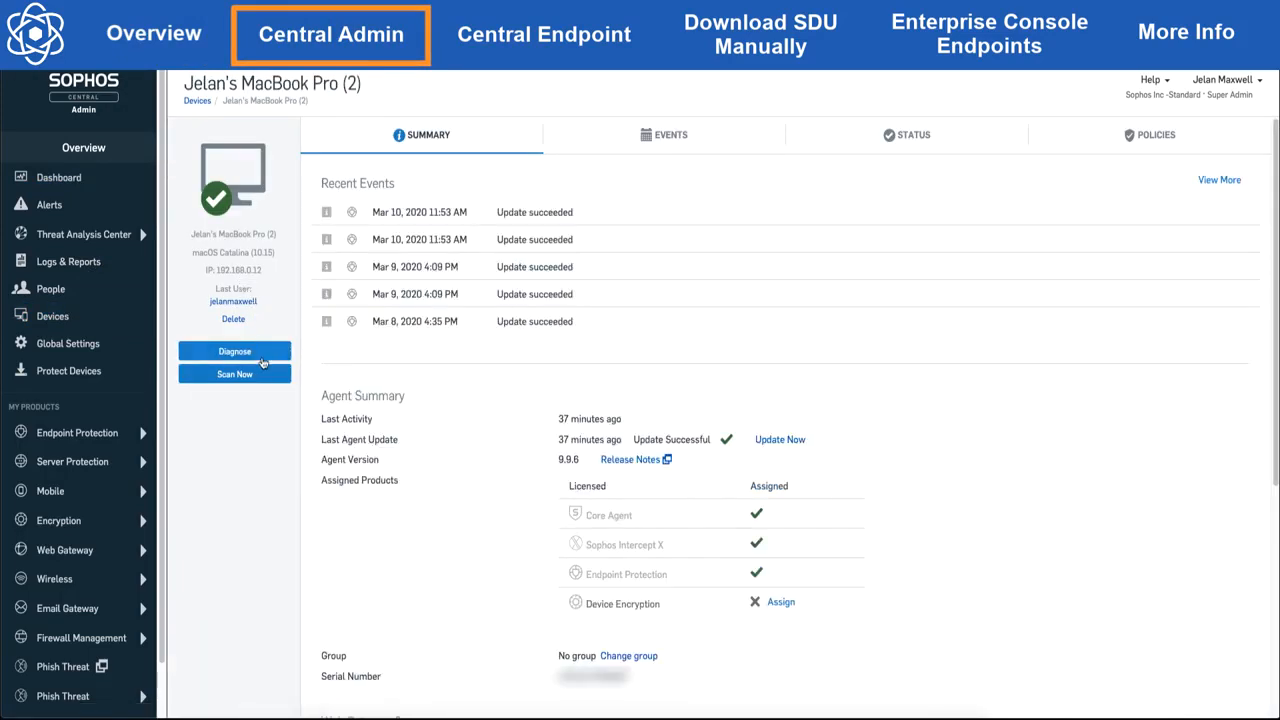
left_click(262, 356)
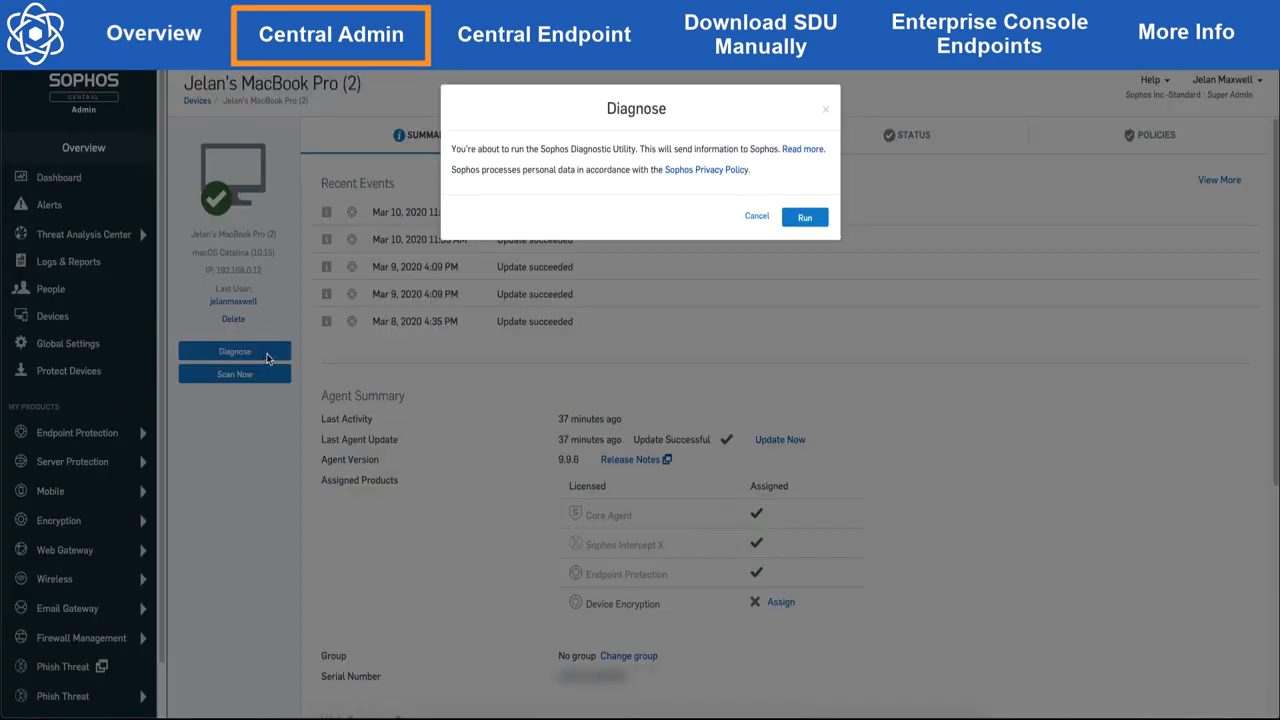
left_click(805, 218)
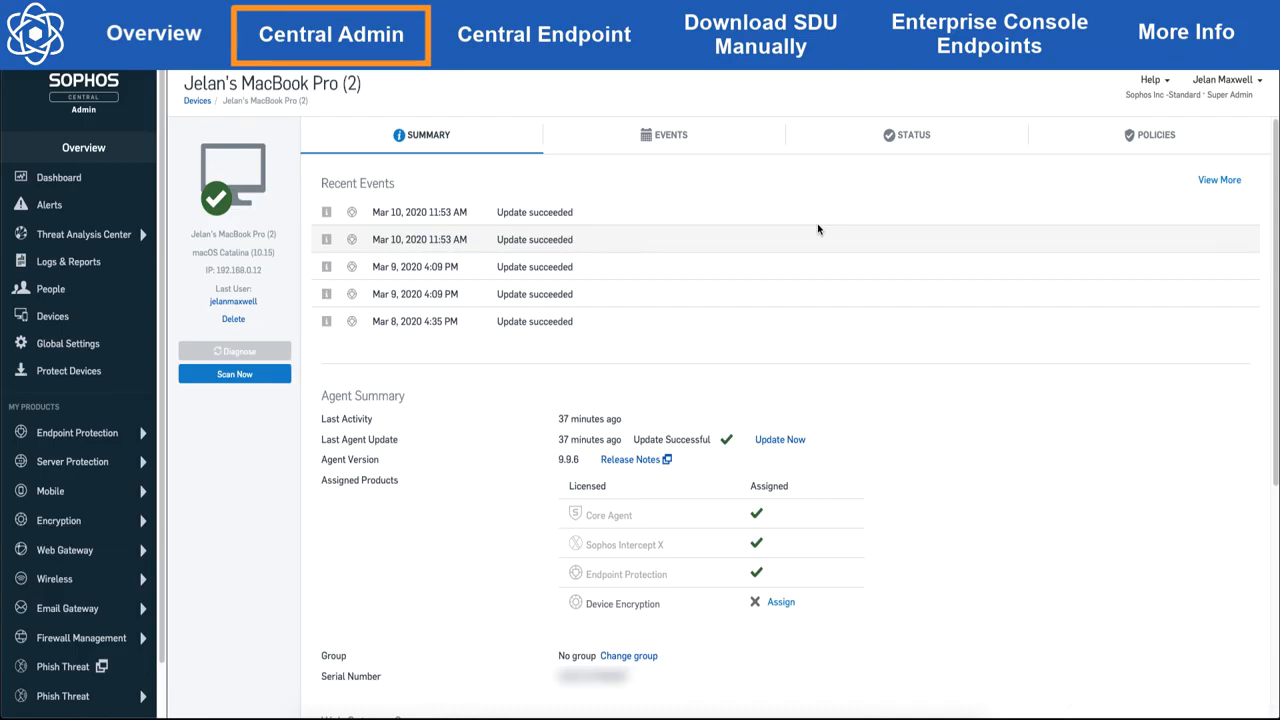
key("super+r")
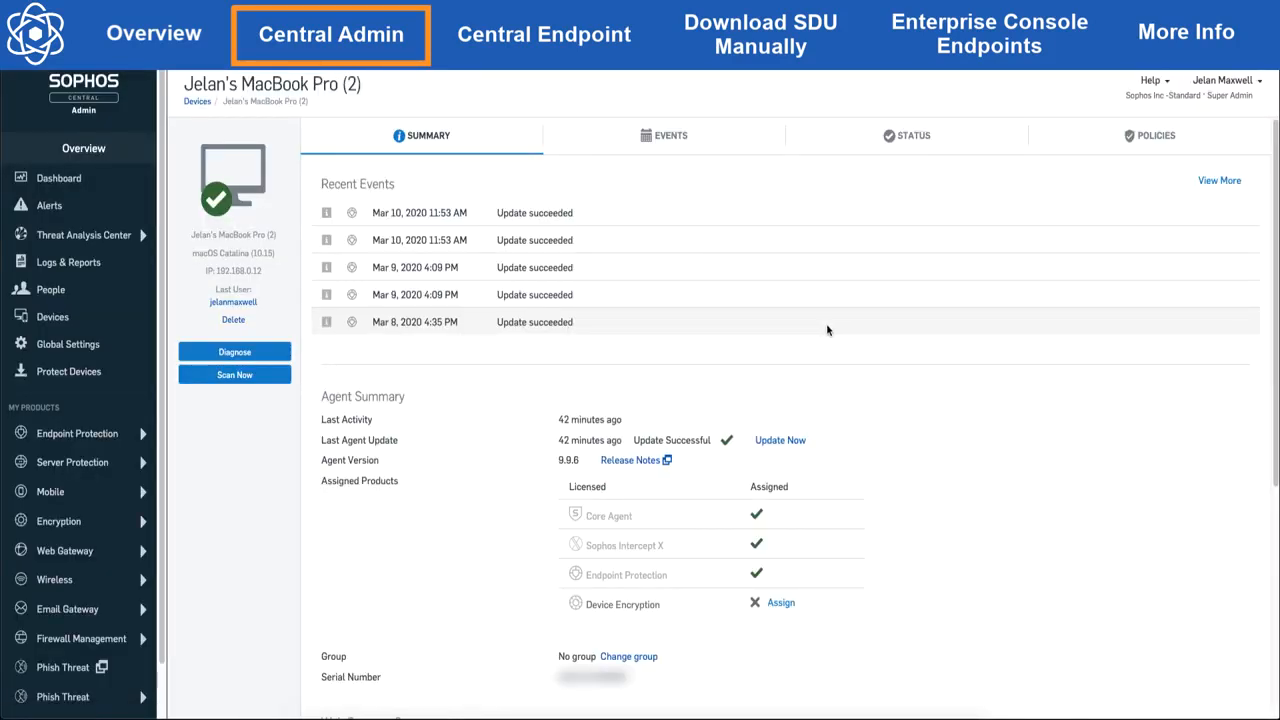
scroll(826, 323, "down", 3)
scroll(1225, 584, "down", 5)
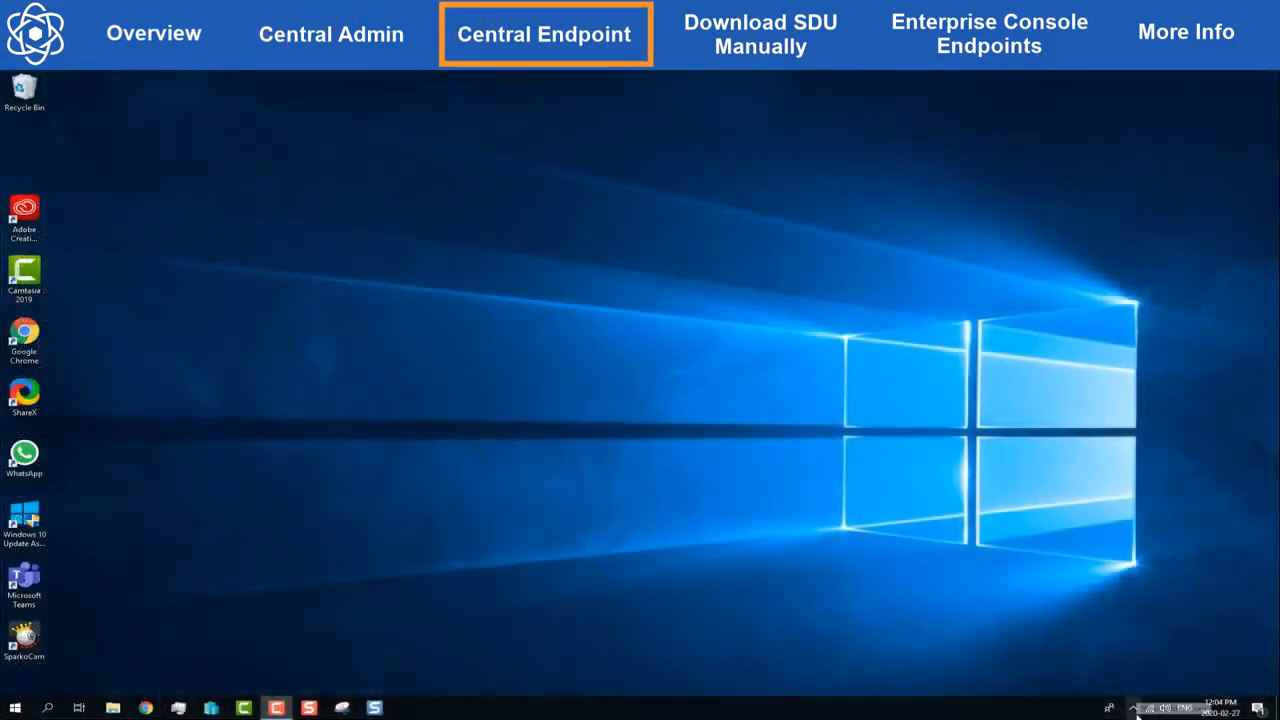
Step: Launch the Diagnostic Utility from Sophos Endpoint's About page and accept the EULA and privacy policy
left_click(1133, 708)
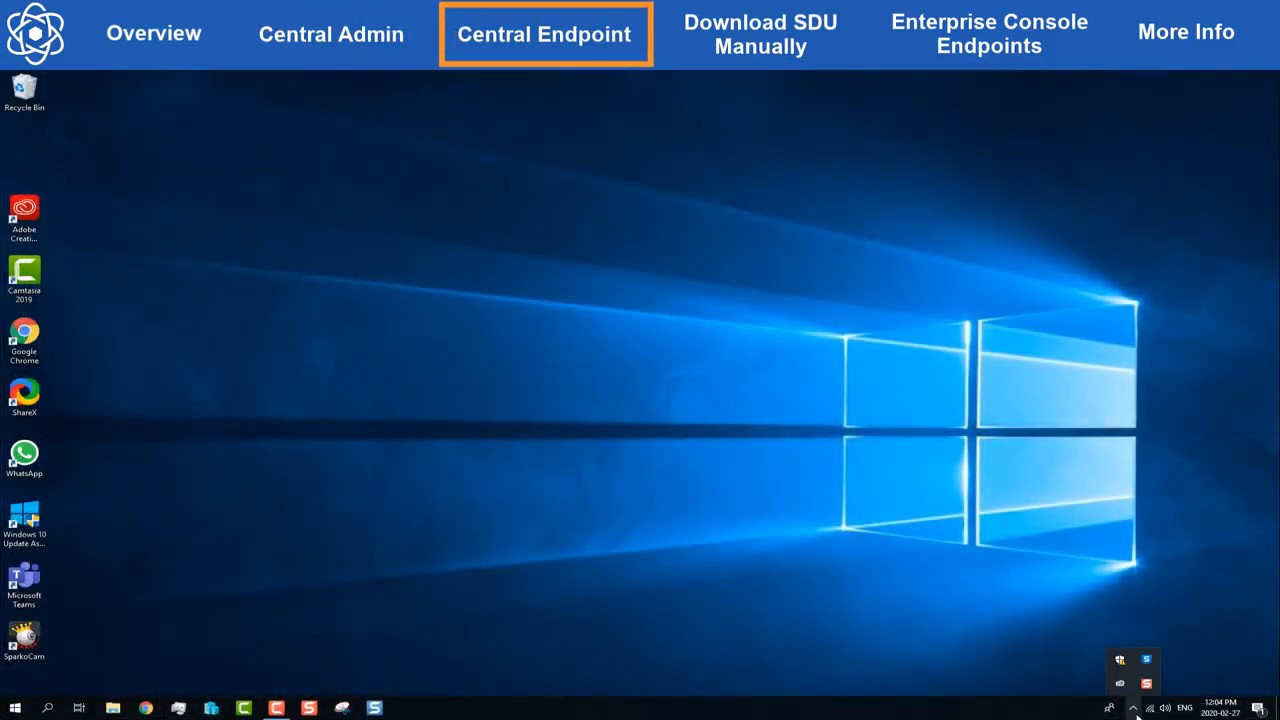
left_click(1146, 661)
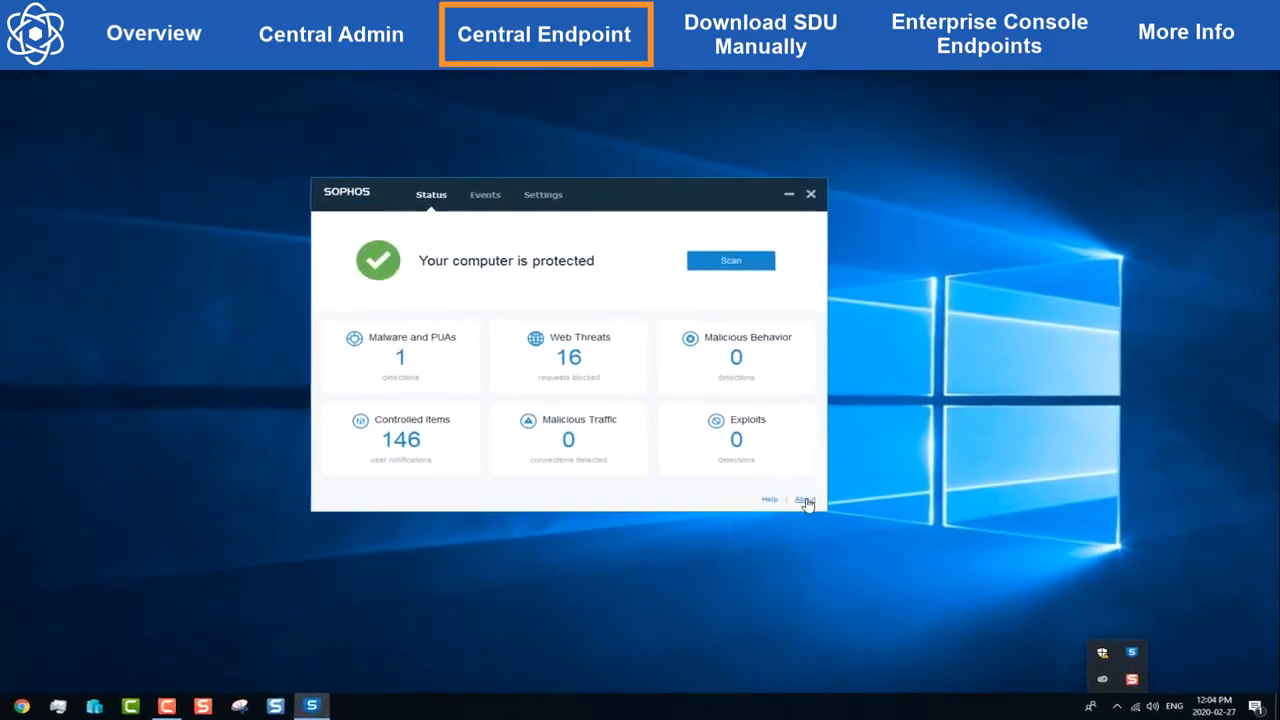
left_click(805, 500)
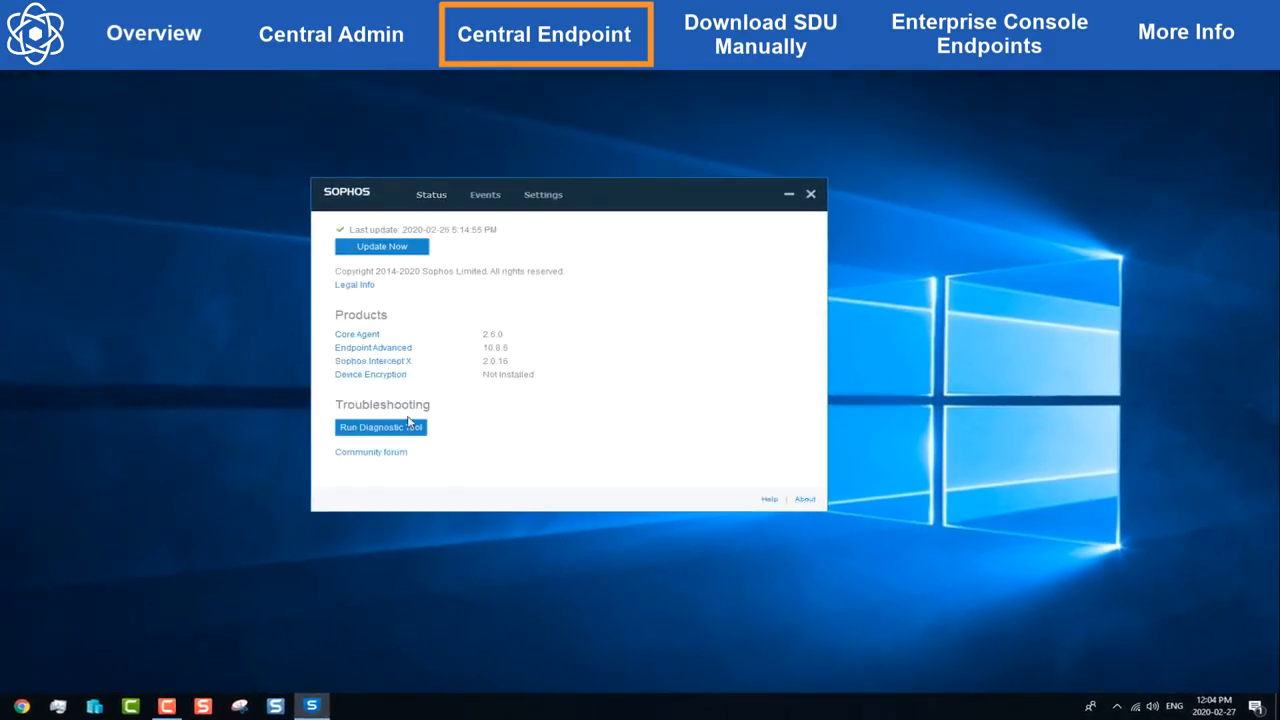
left_click(410, 428)
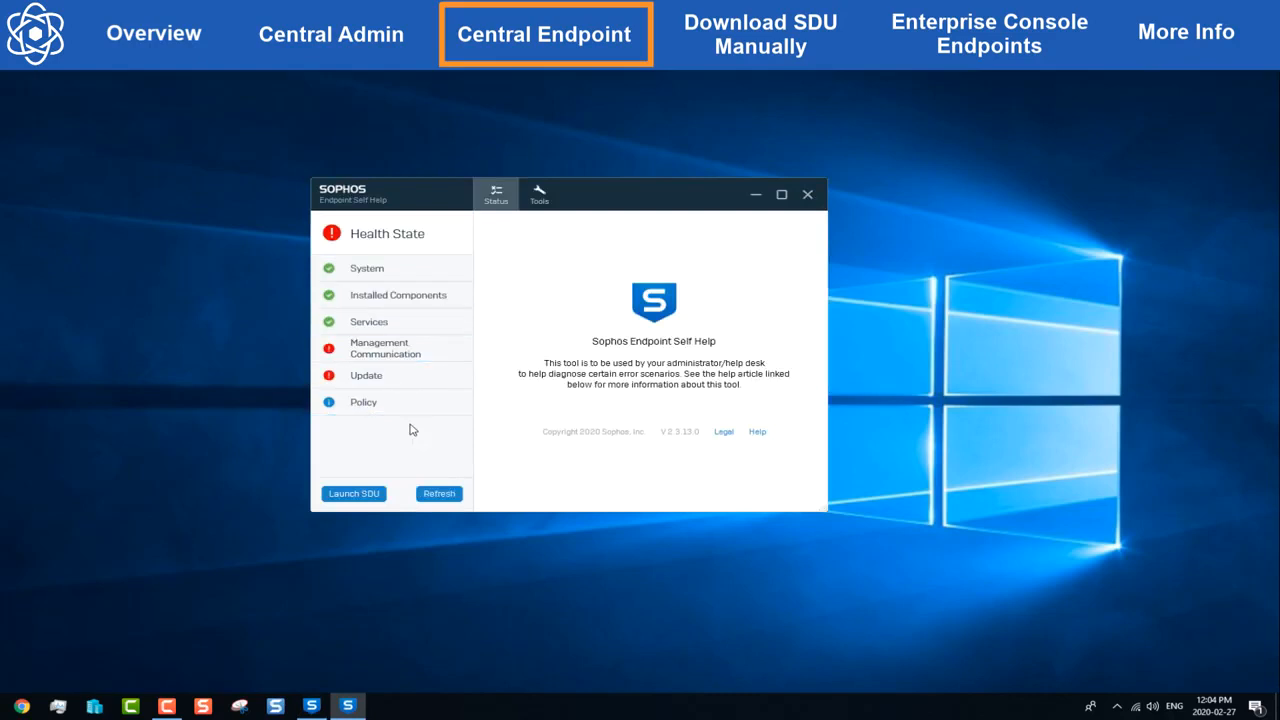
left_click(372, 494)
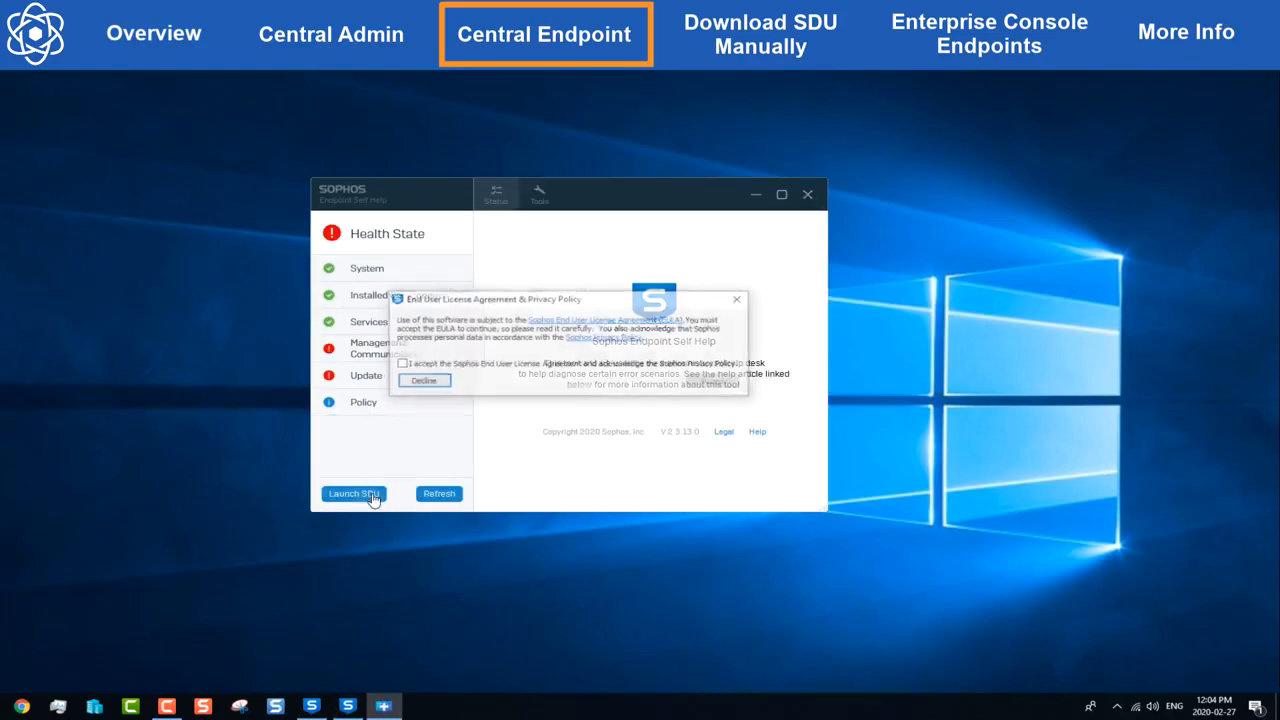
left_click(401, 364)
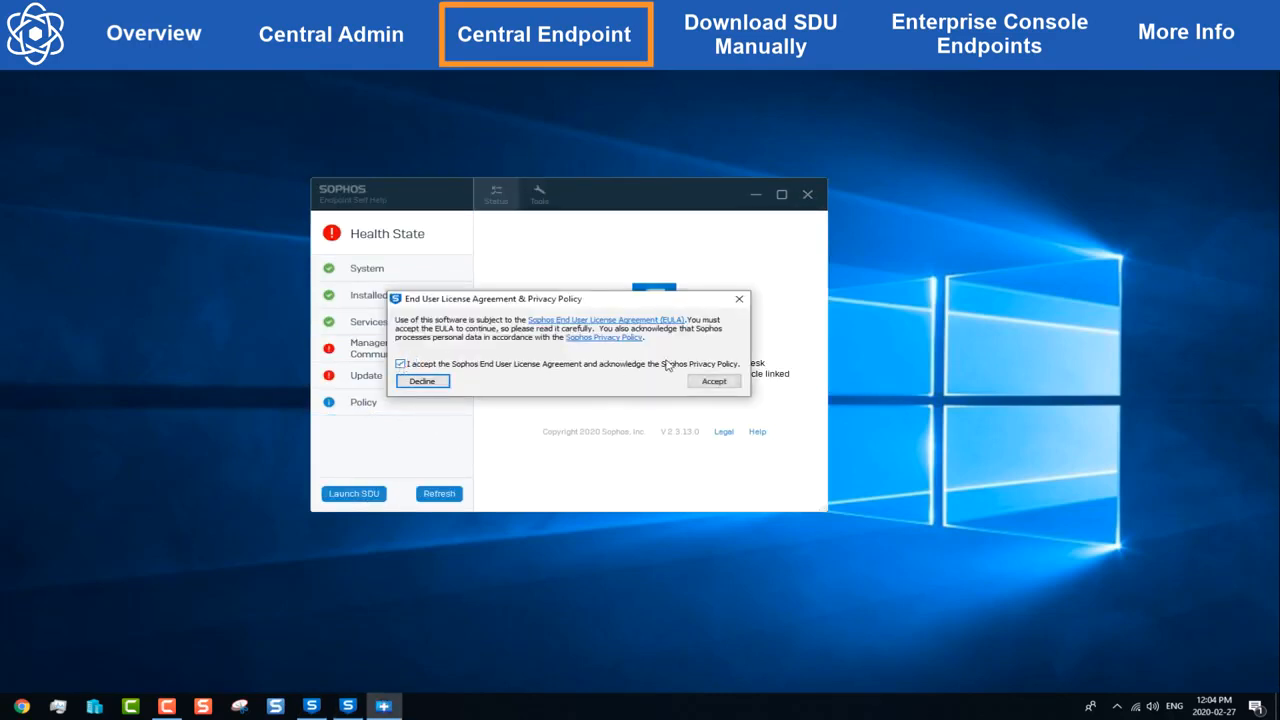
left_click(708, 381)
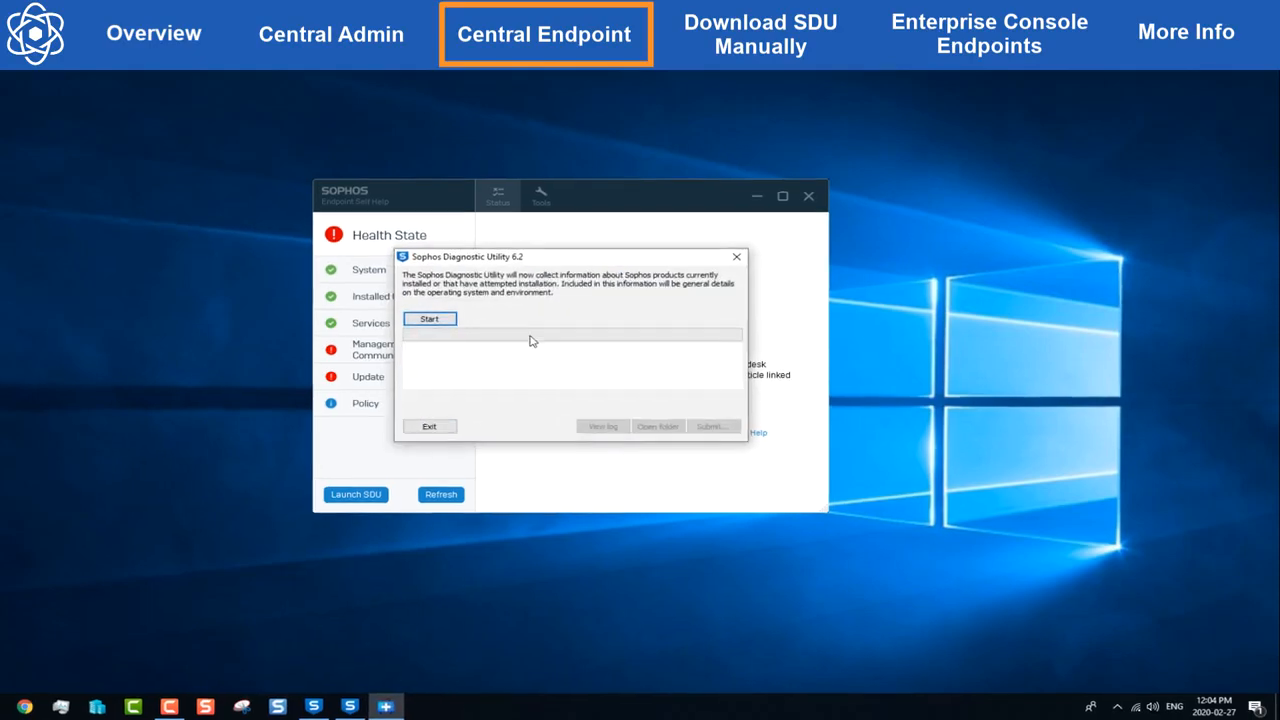
Step: Collect the diagnostic logs, upload them to Sophos, then choose manual submission in a browser
left_click(428, 318)
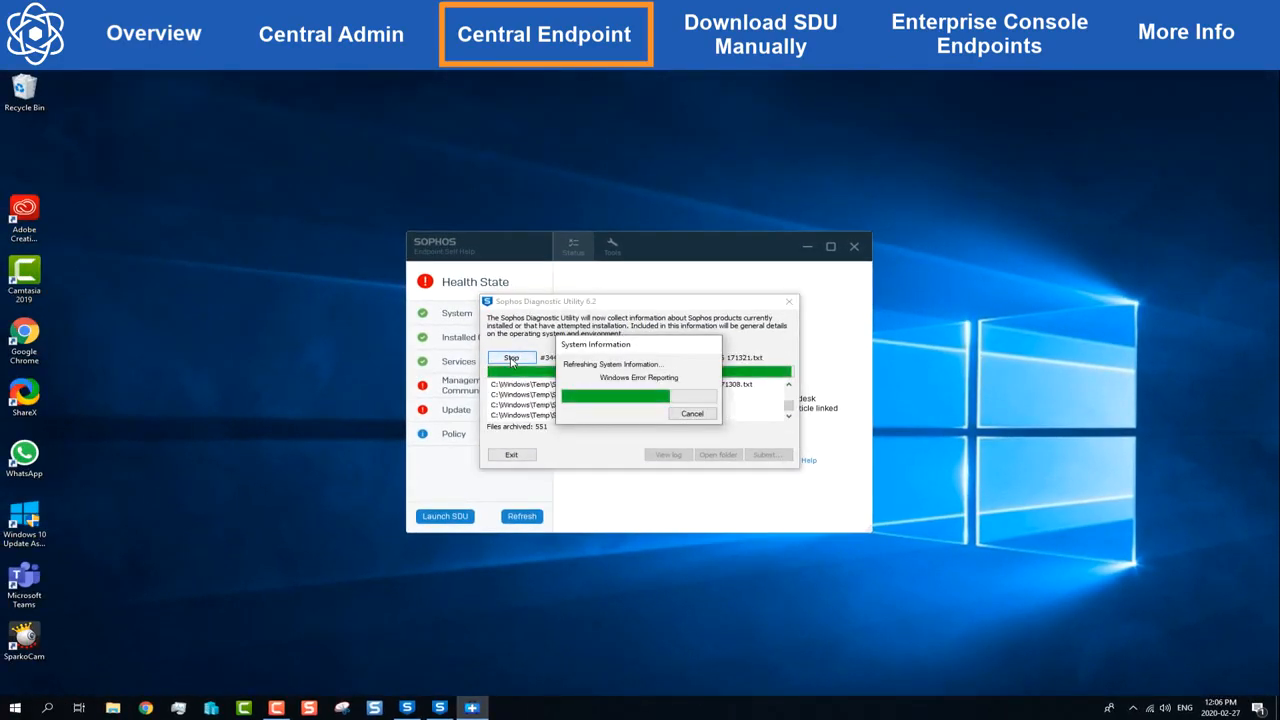
left_click(752, 455)
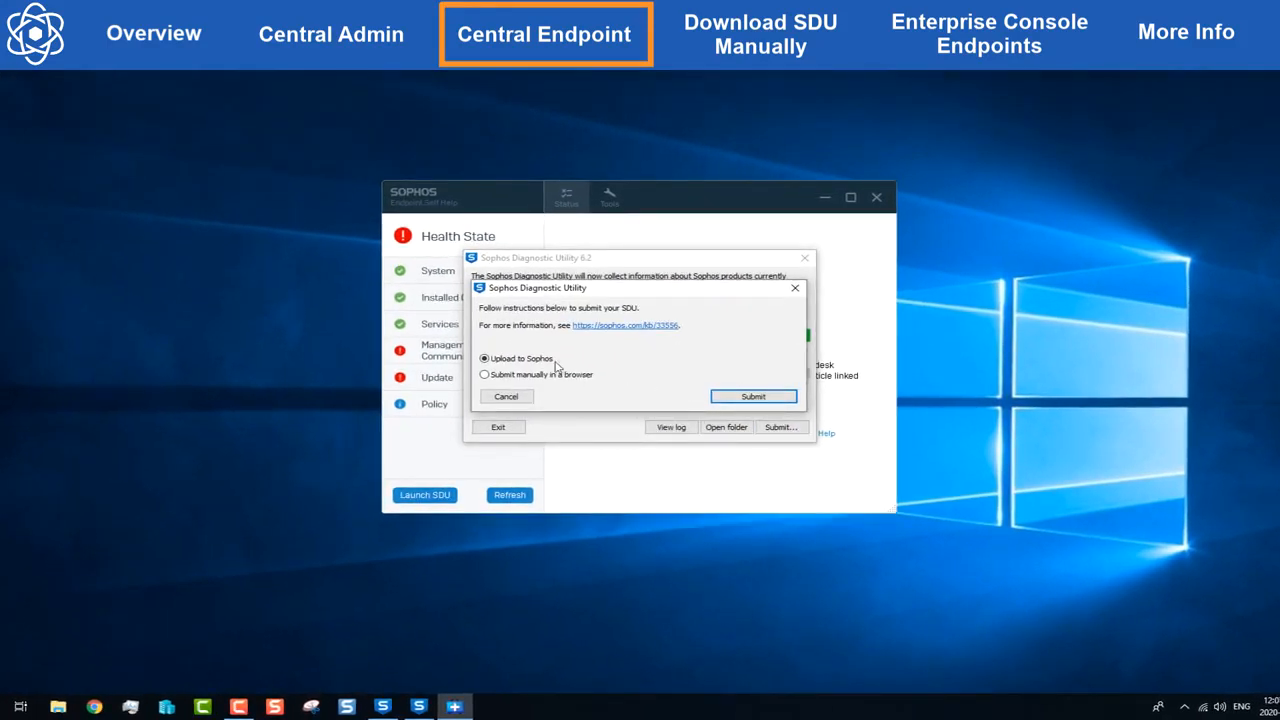
left_click(743, 397)
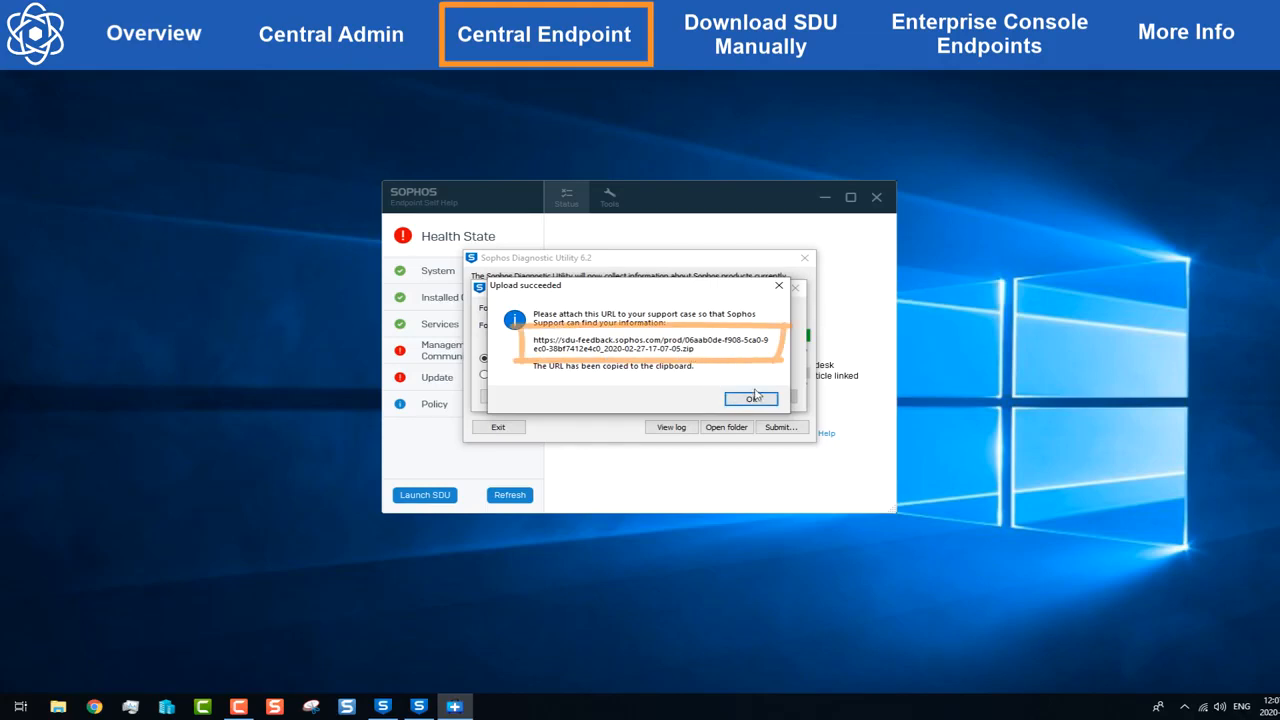
left_click(752, 399)
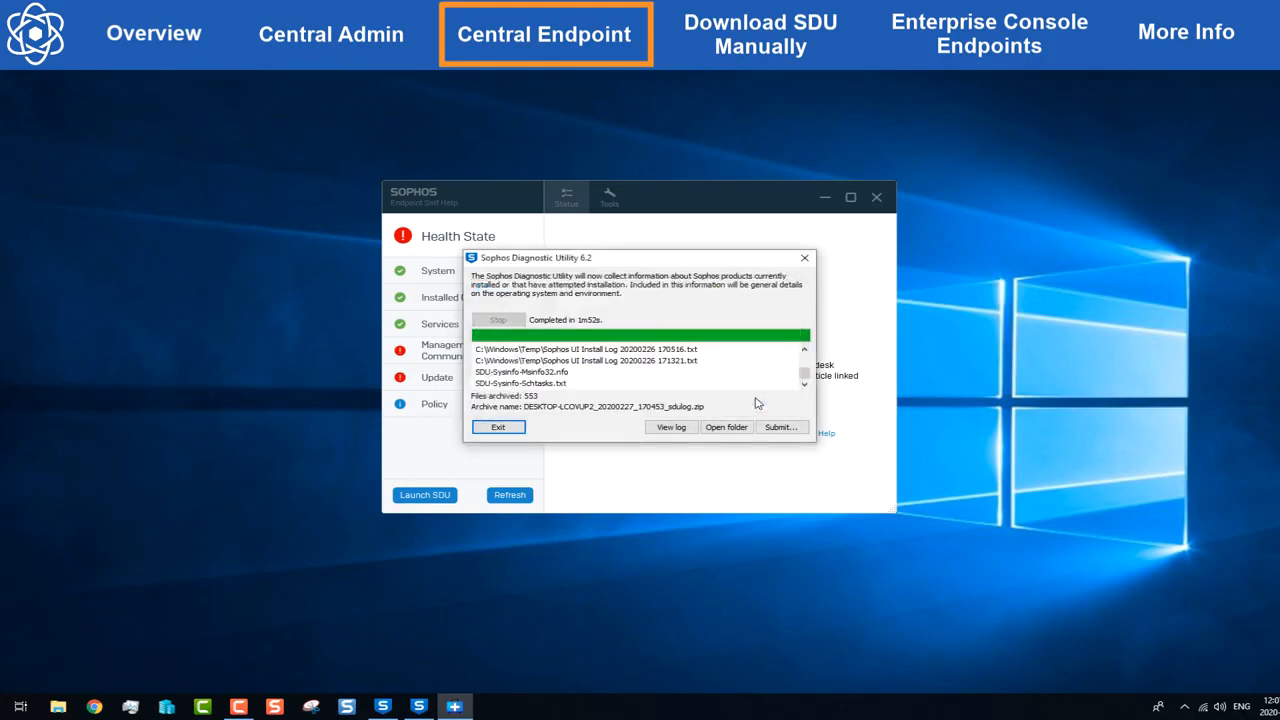
left_click(781, 428)
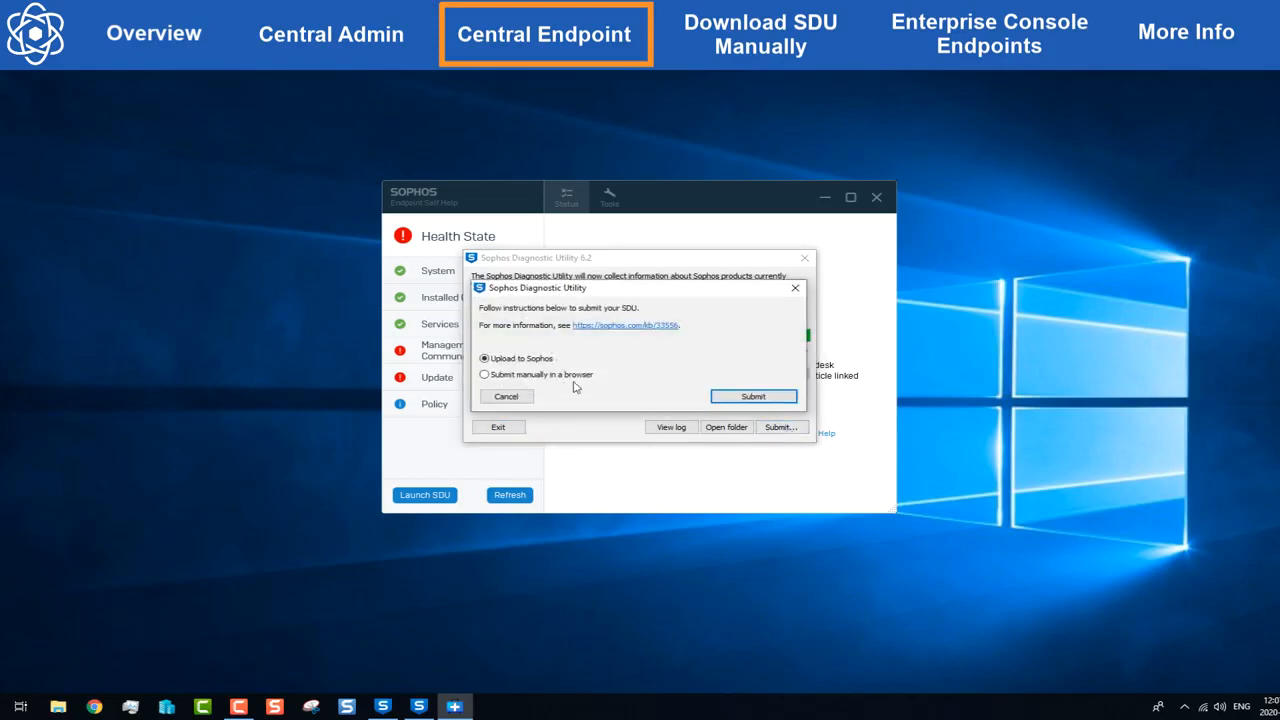
left_click(560, 378)
Step: Confirm manual submission and start an Intercept X Endpoint support case with a file upload
left_click(745, 397)
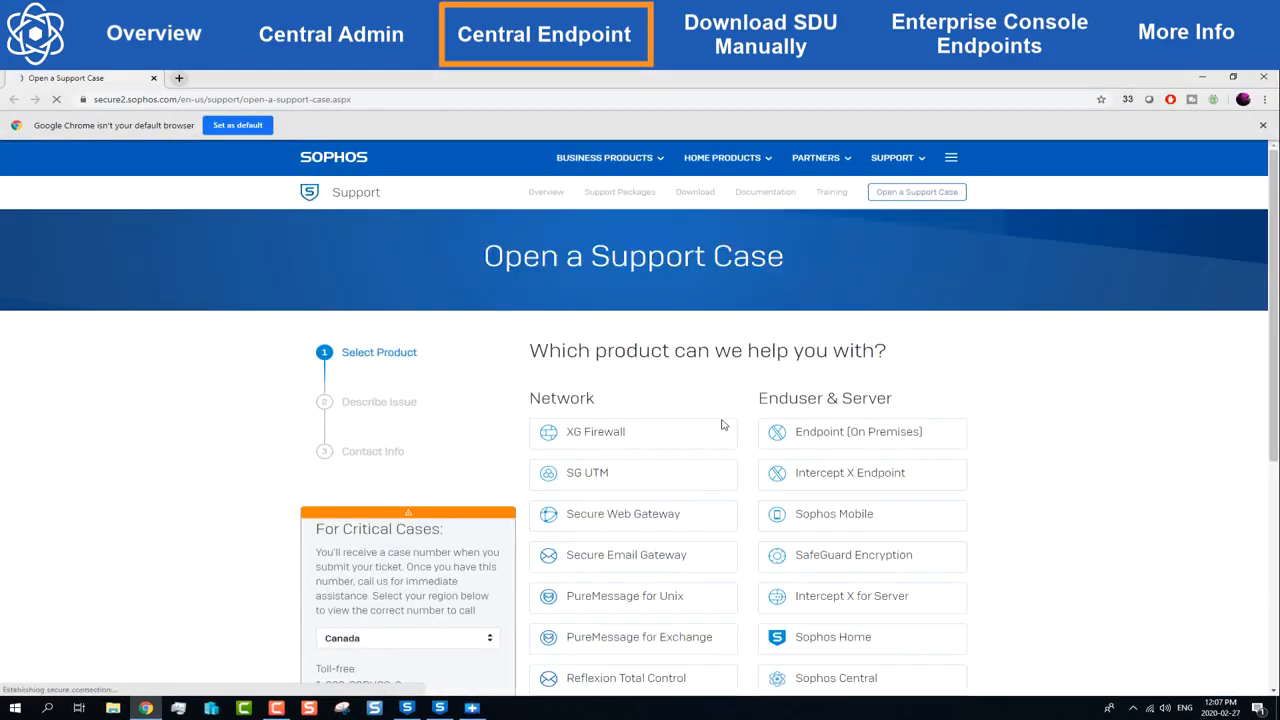
scroll(724, 425, "down", 3)
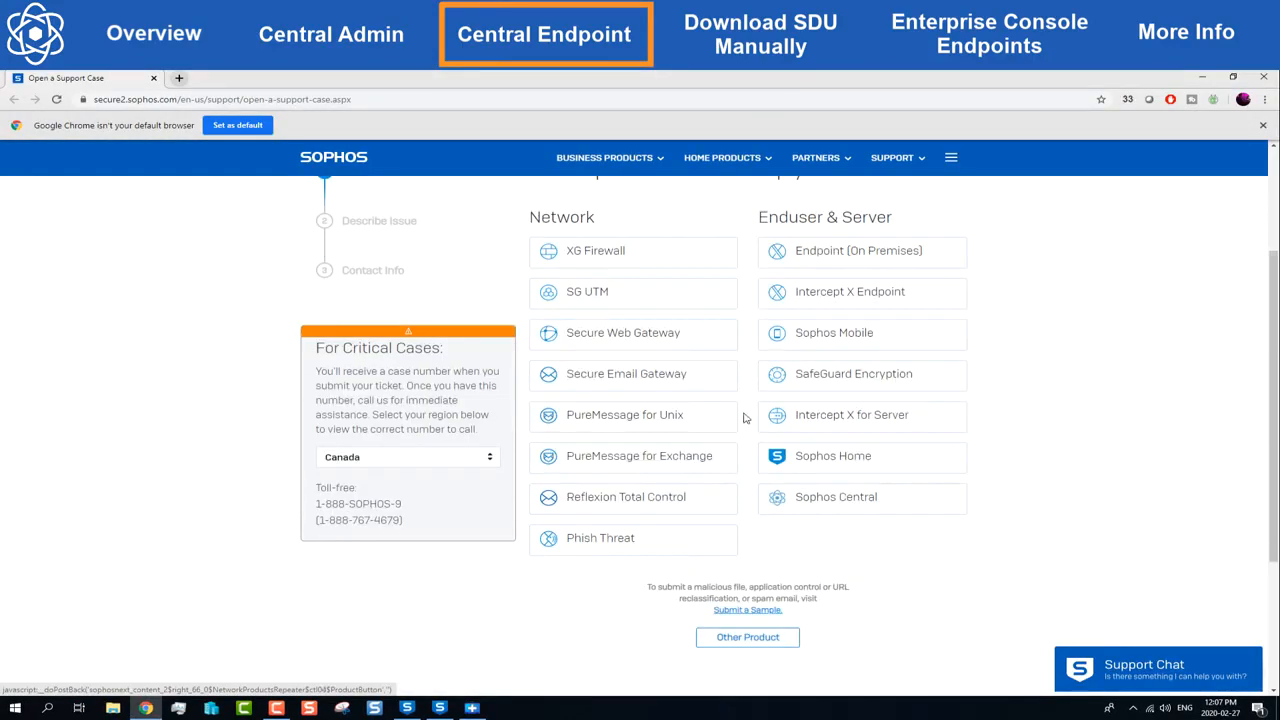
left_click(848, 293)
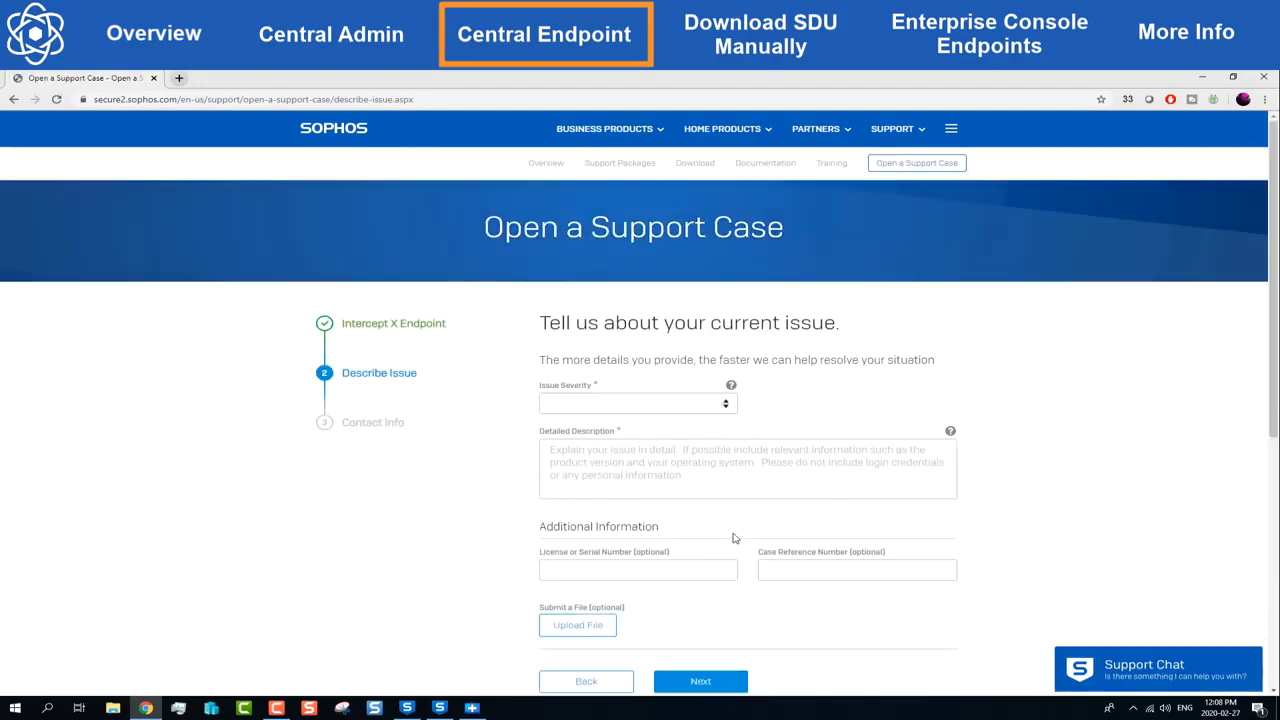
left_click(600, 628)
Step: Copy the SDU log folder path into the file picker and attach the diagnostic zip archive
left_click(472, 708)
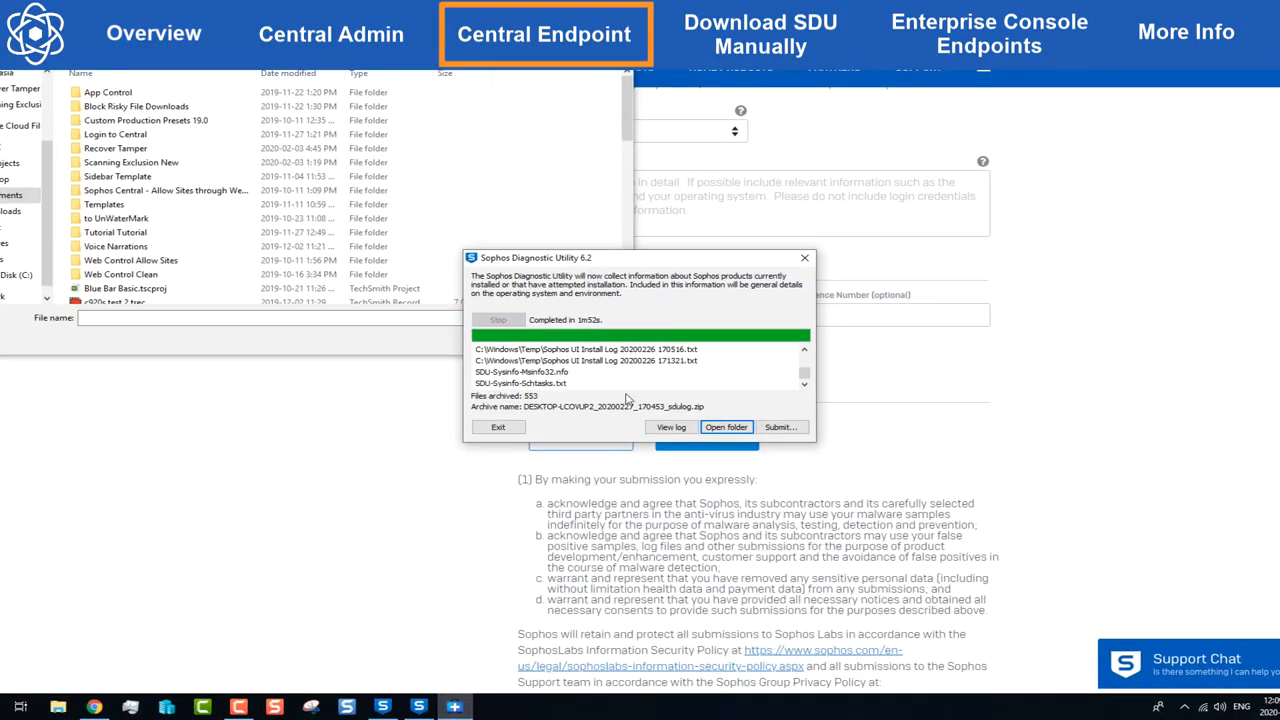
left_click(722, 427)
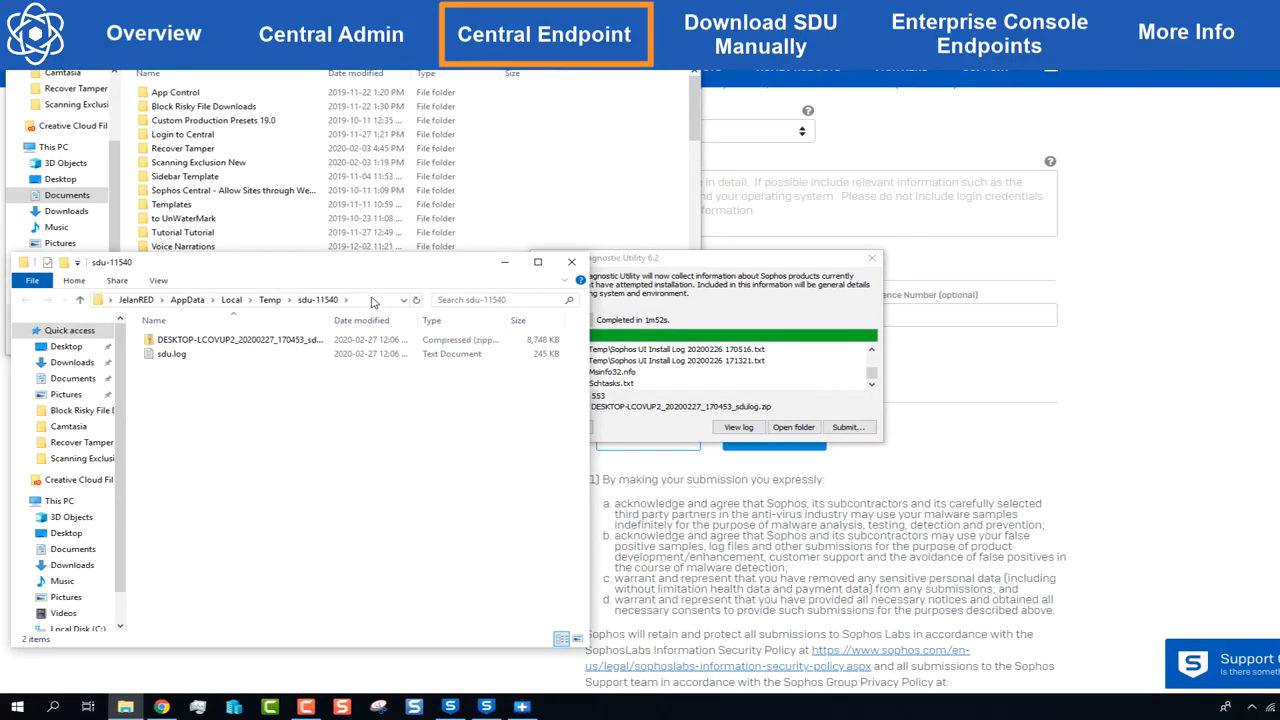
left_click(372, 302)
right_click(372, 300)
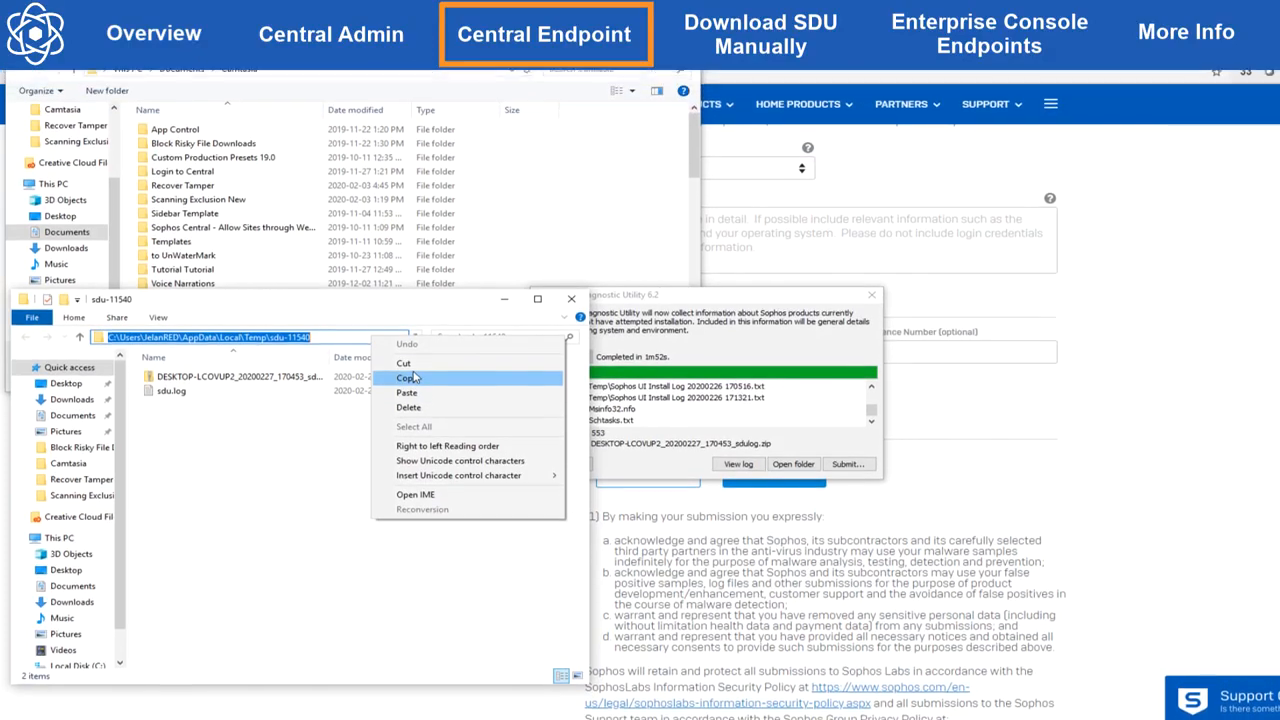
left_click(405, 340)
left_click(330, 103)
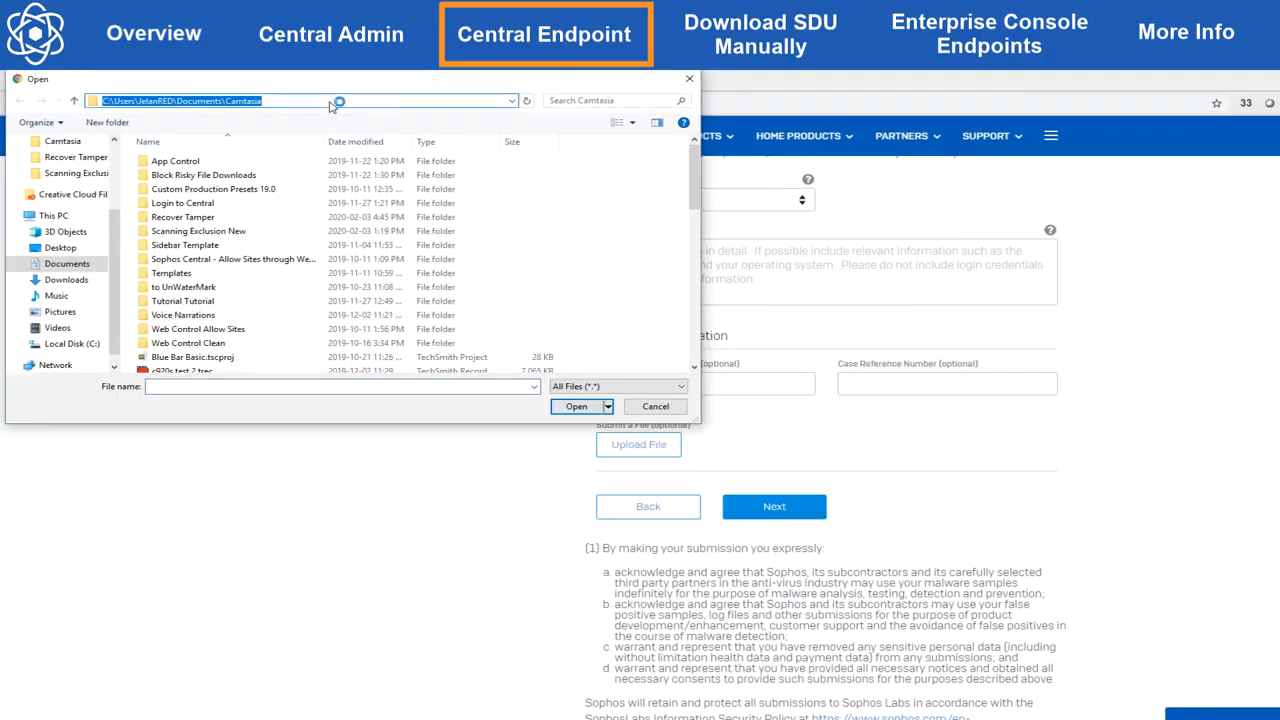
right_click(334, 104)
left_click(360, 147)
key("Return")
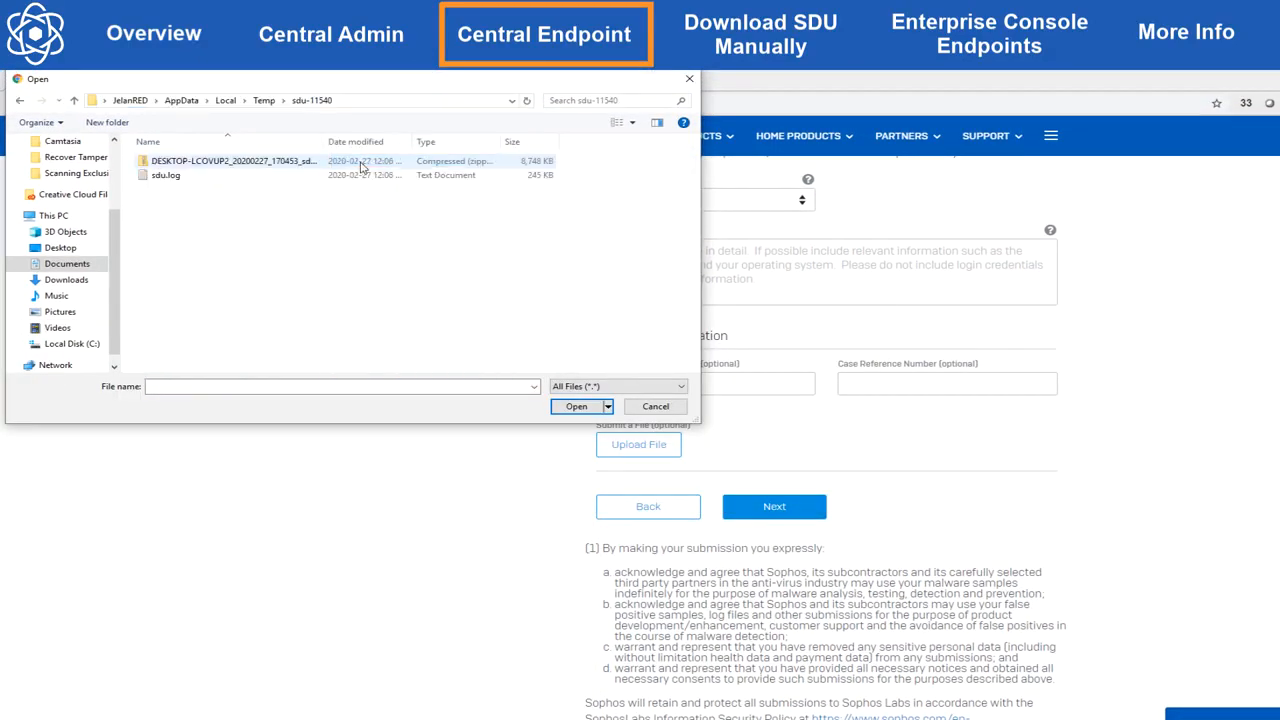
double_click(292, 162)
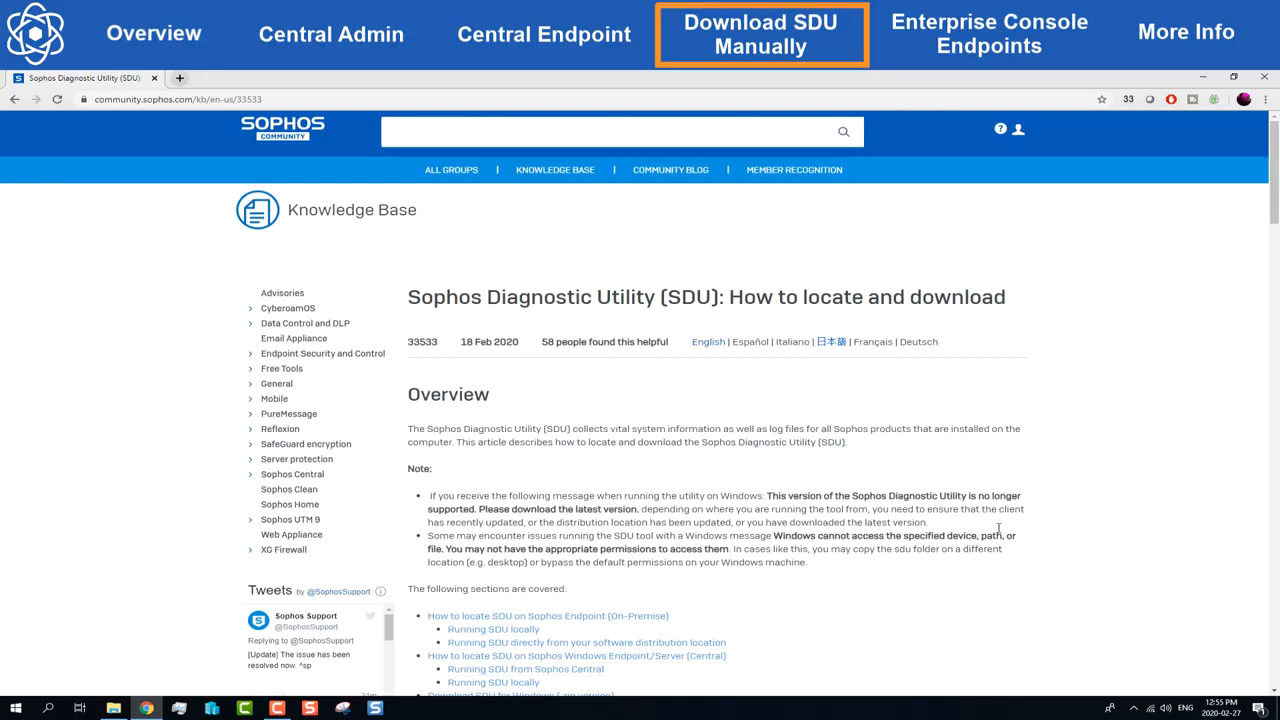
Step: Request the Windows .zip version of the SDU from the article and accept the licence agreement
scroll(973, 508, "down", 15)
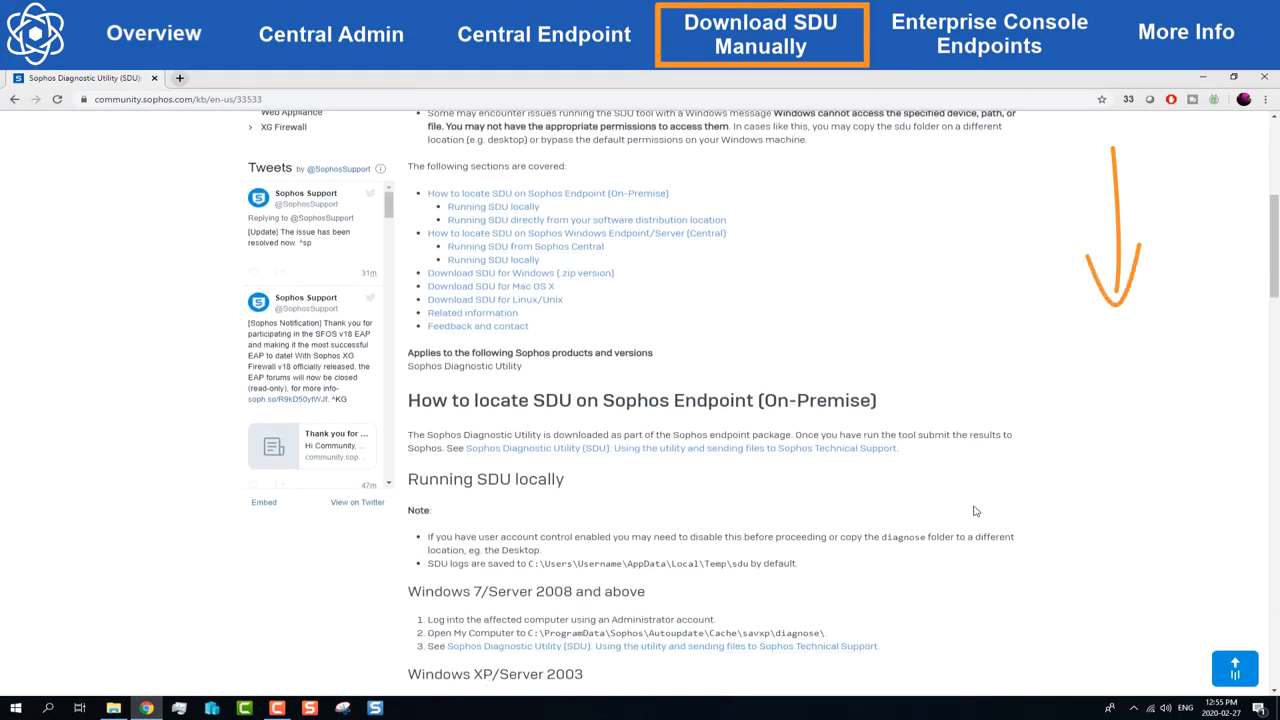
scroll(985, 507, "down", 4)
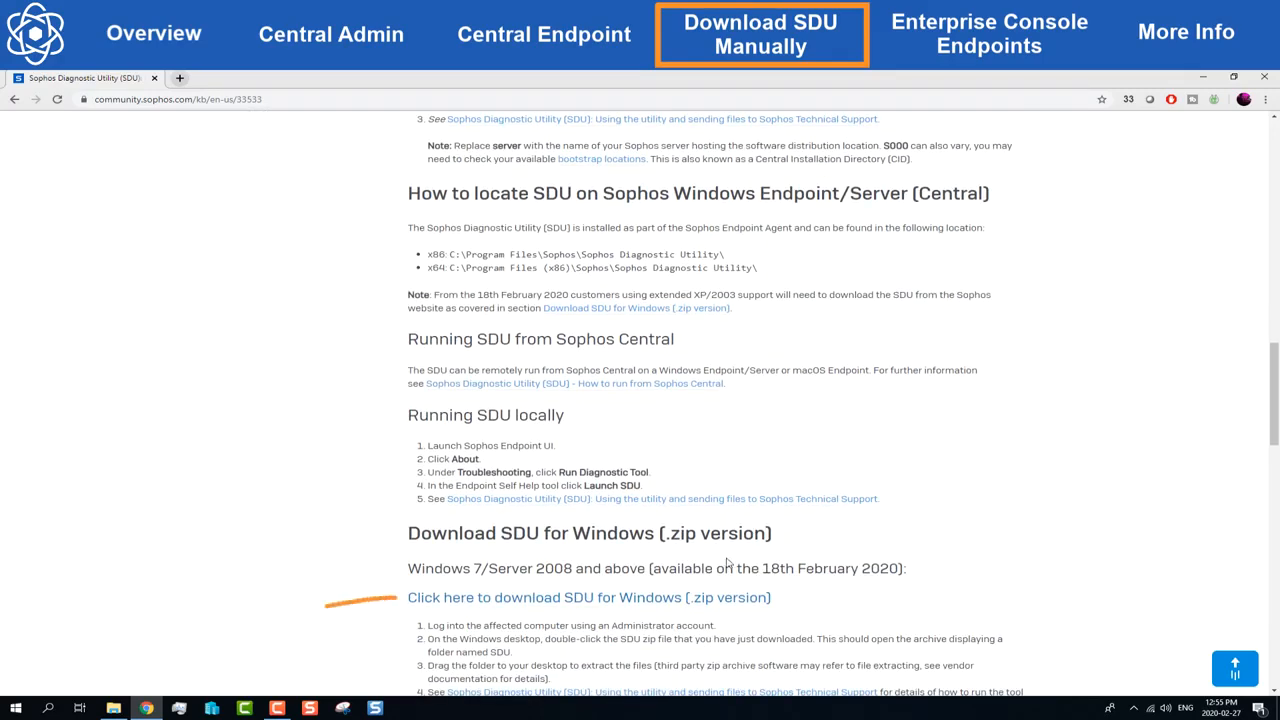
left_click(698, 596)
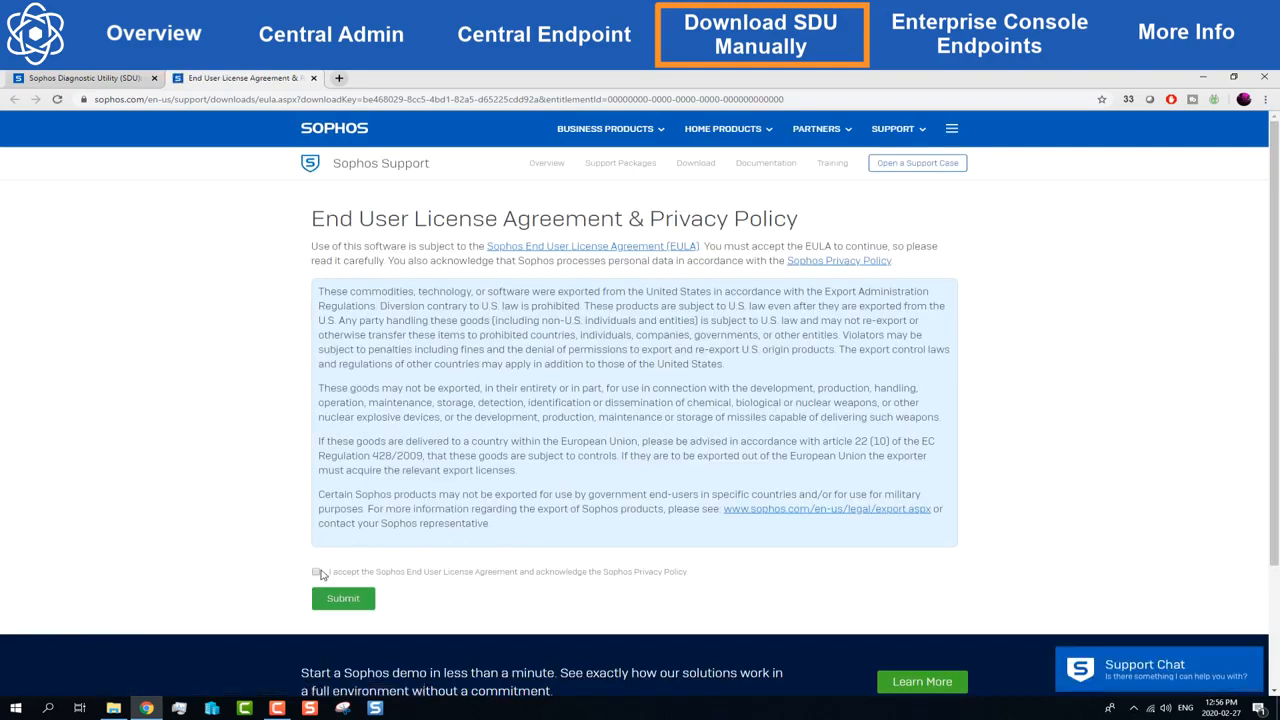
left_click(316, 572)
left_click(337, 597)
Step: Fill the export compliance form with name, e-mail, IT Network/Systems Admin role and company Sophos, then submit
left_click(739, 335)
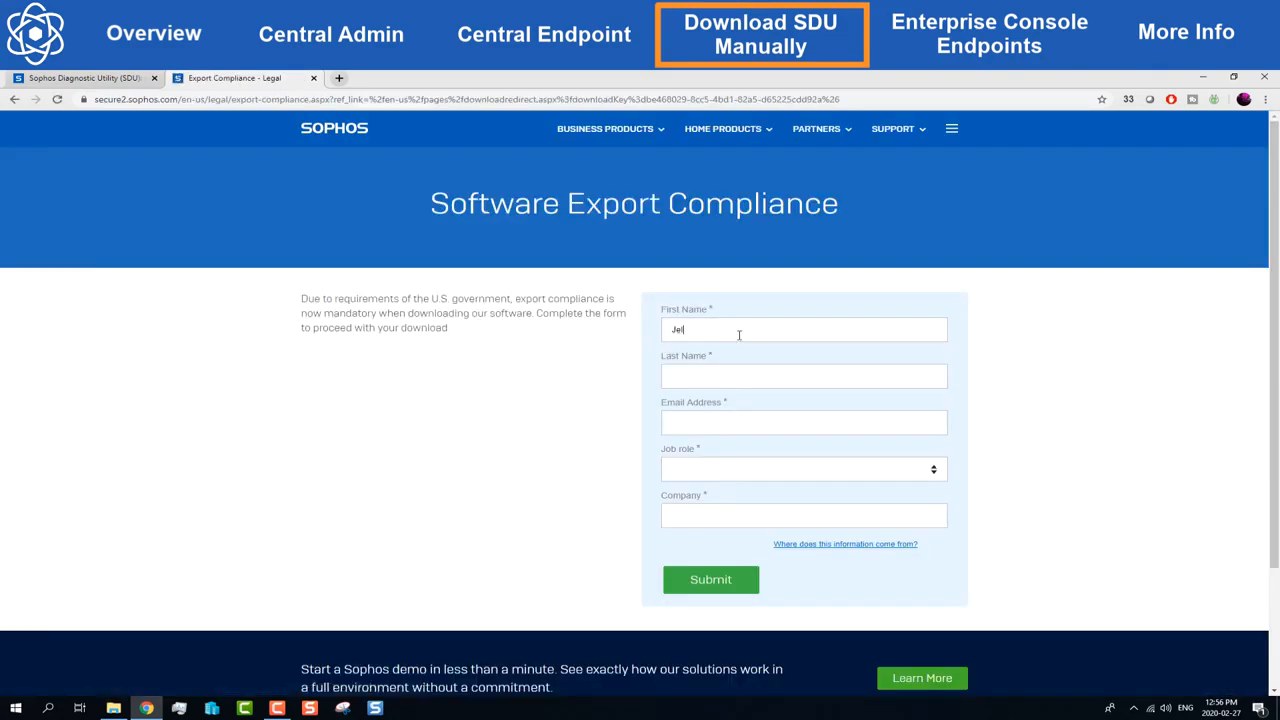
key("Tab")
key("Tab")
type("[blurred email address]")
left_click(758, 478)
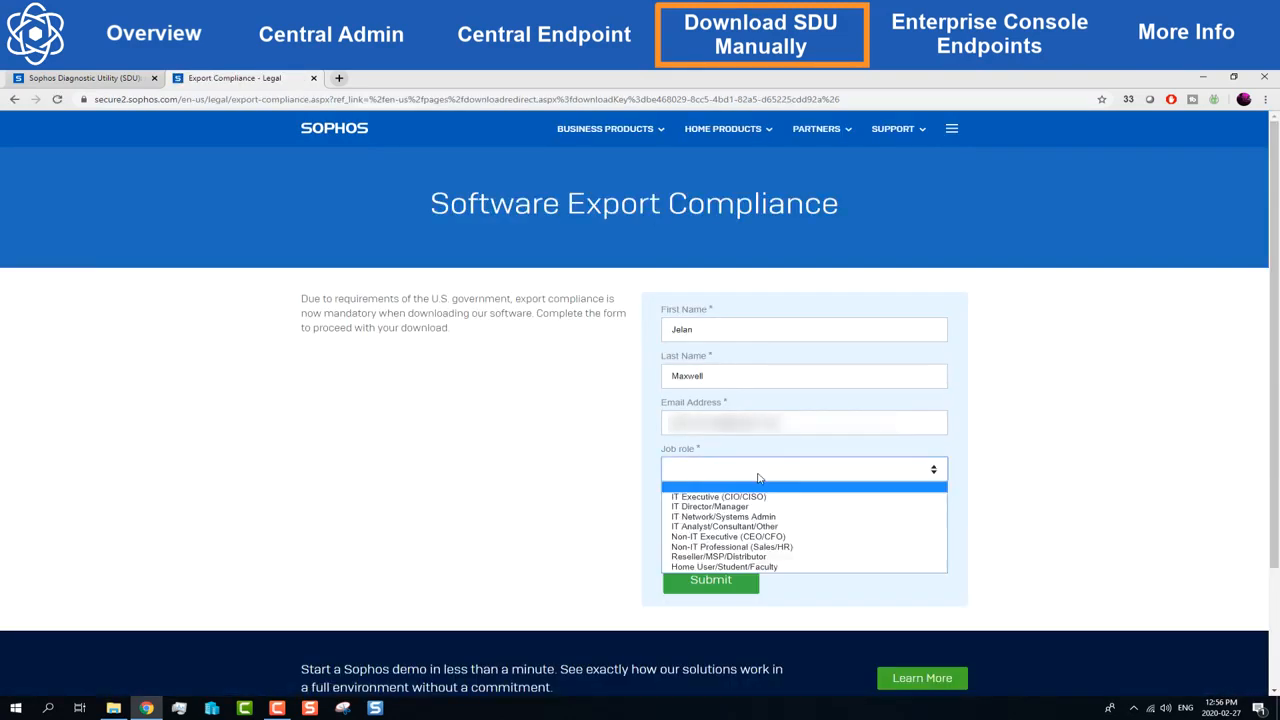
left_click(758, 516)
left_click(758, 515)
type("sophos")
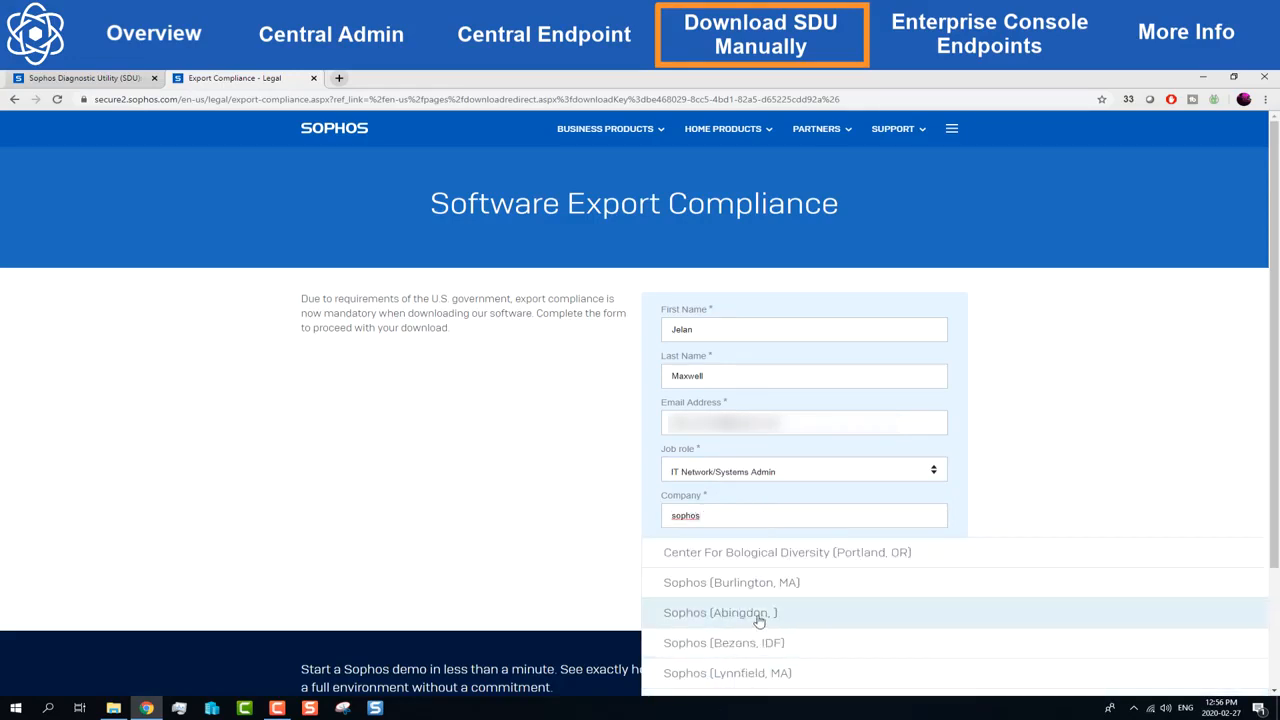
left_click(758, 614)
left_click(745, 583)
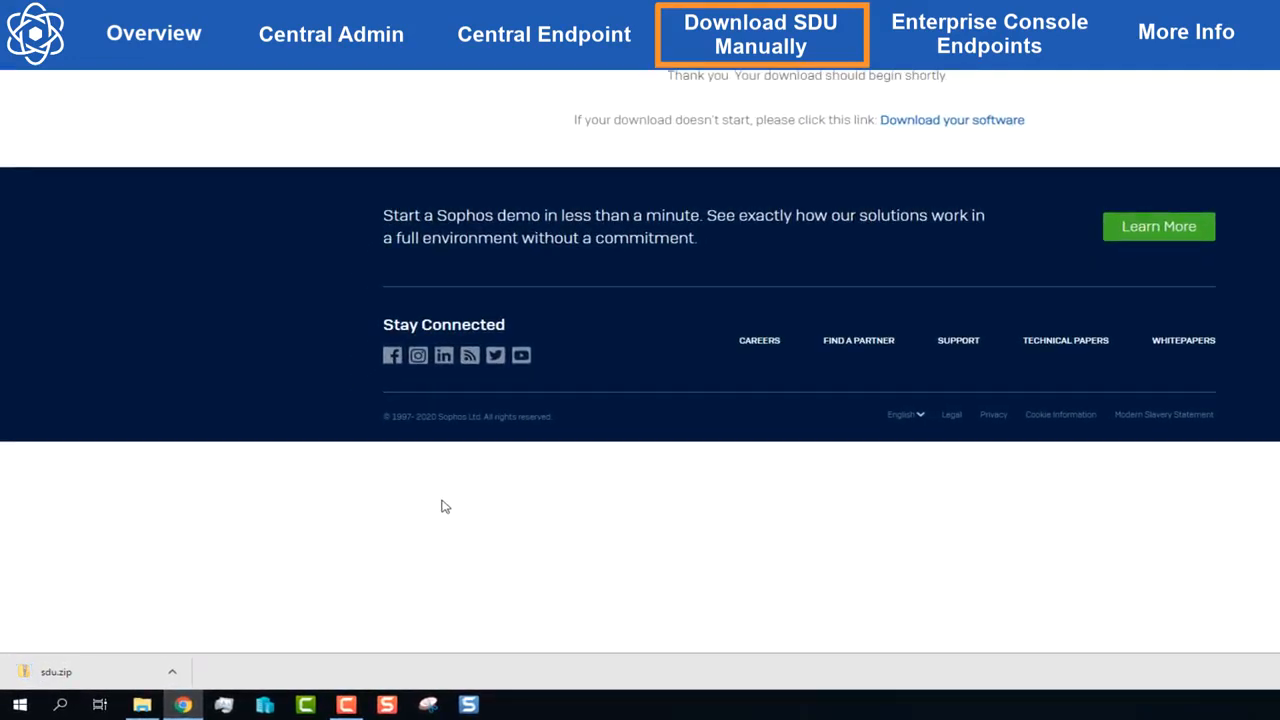
Step: Extract the downloaded sdu.zip into its sdu folder and open that folder
left_click(172, 672)
left_click(226, 621)
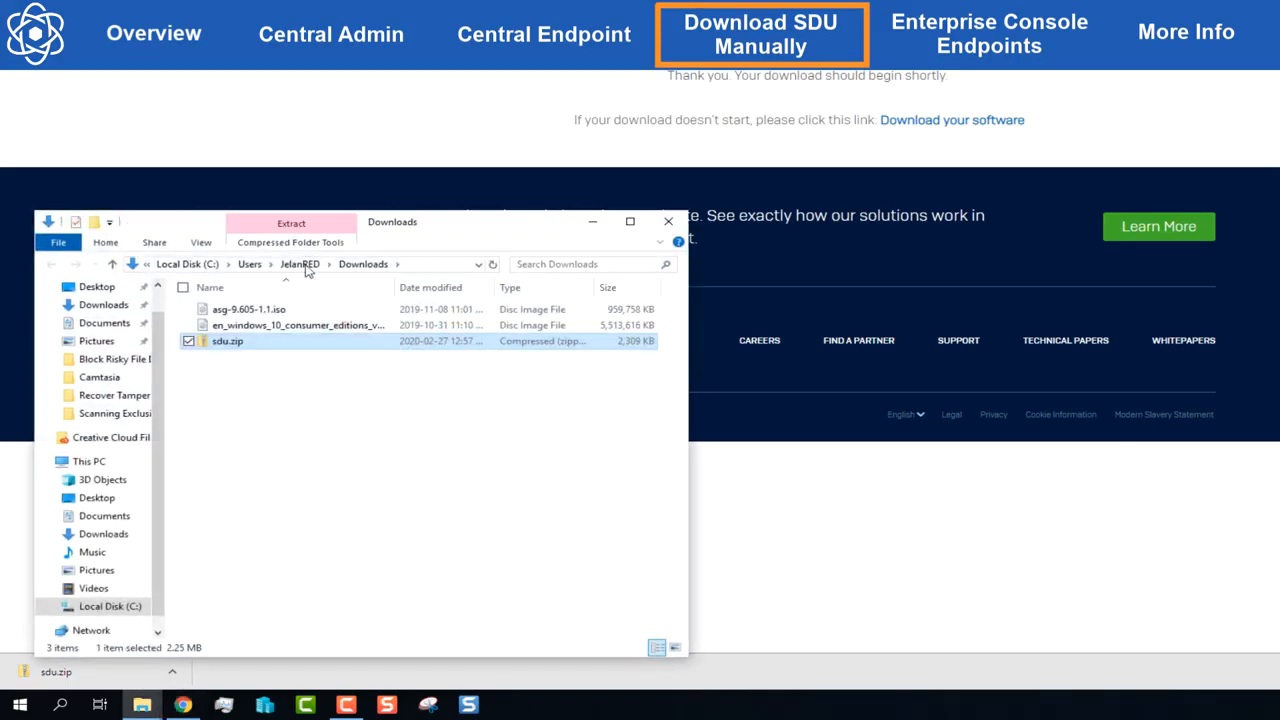
right_click(278, 343)
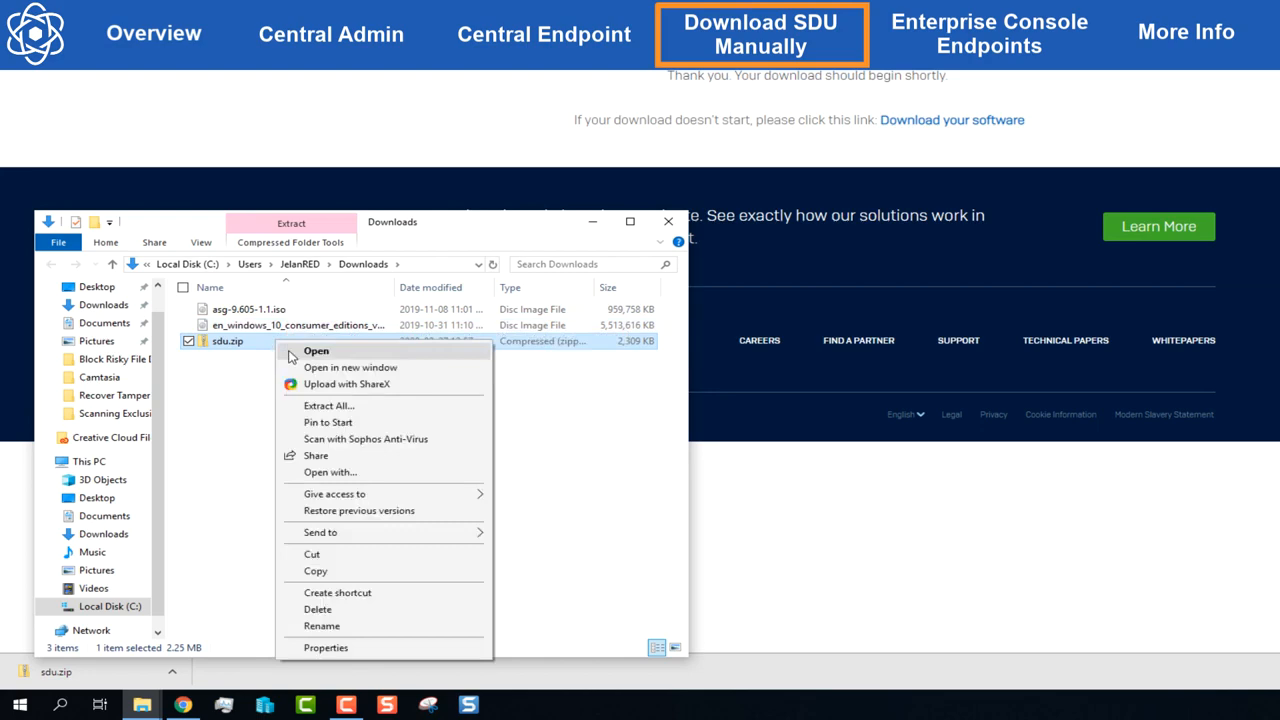
left_click(315, 405)
left_click(949, 450)
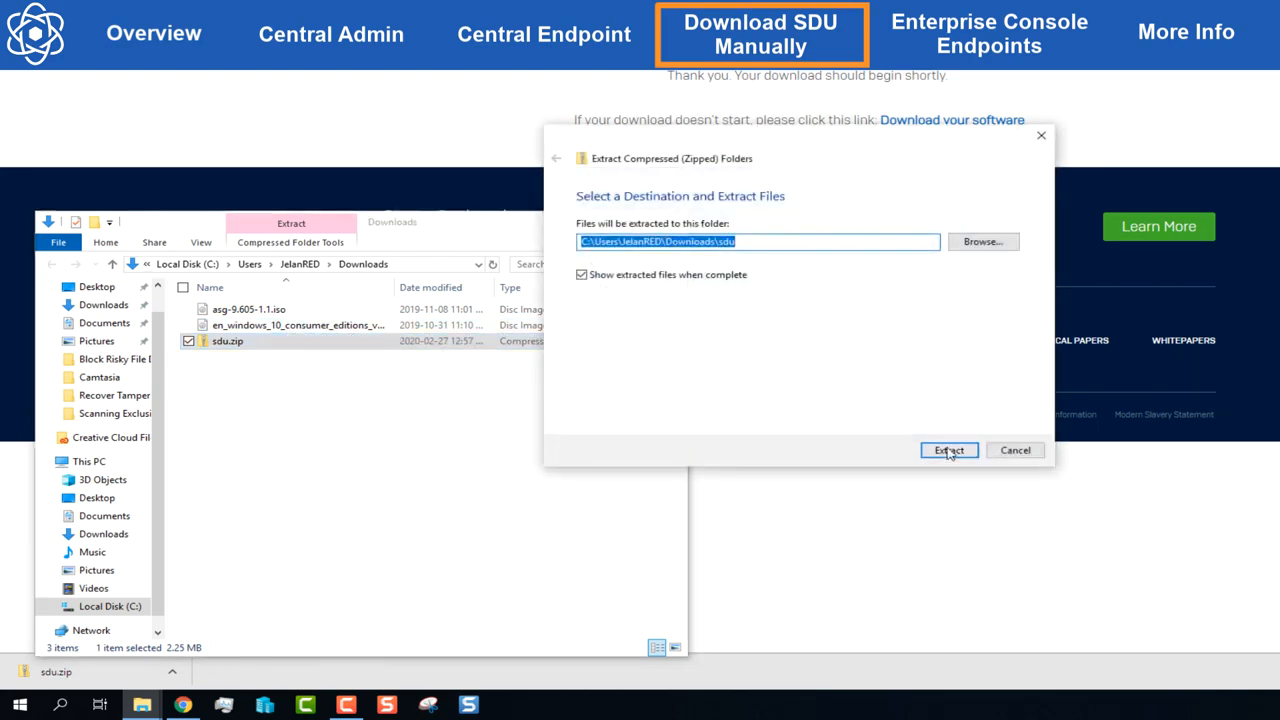
double_click(329, 328)
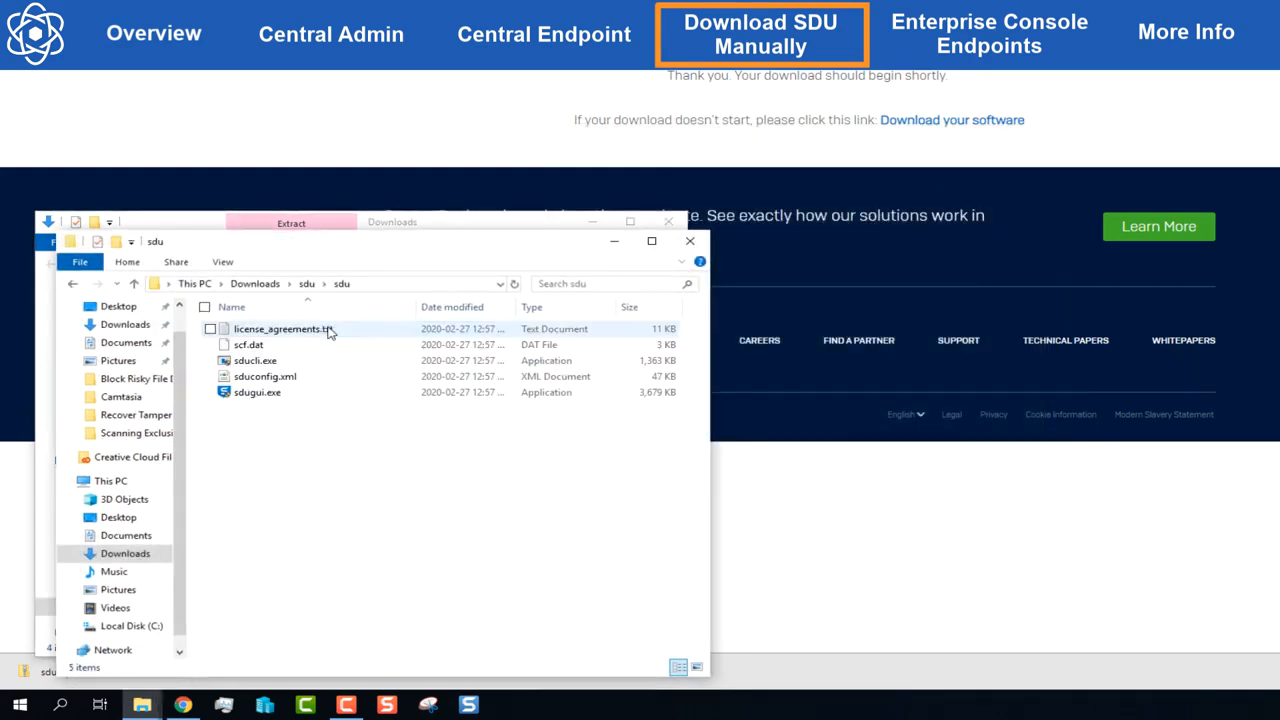
Step: Run sdugui.exe to collect diagnostics and upload the logs to Sophos
double_click(280, 393)
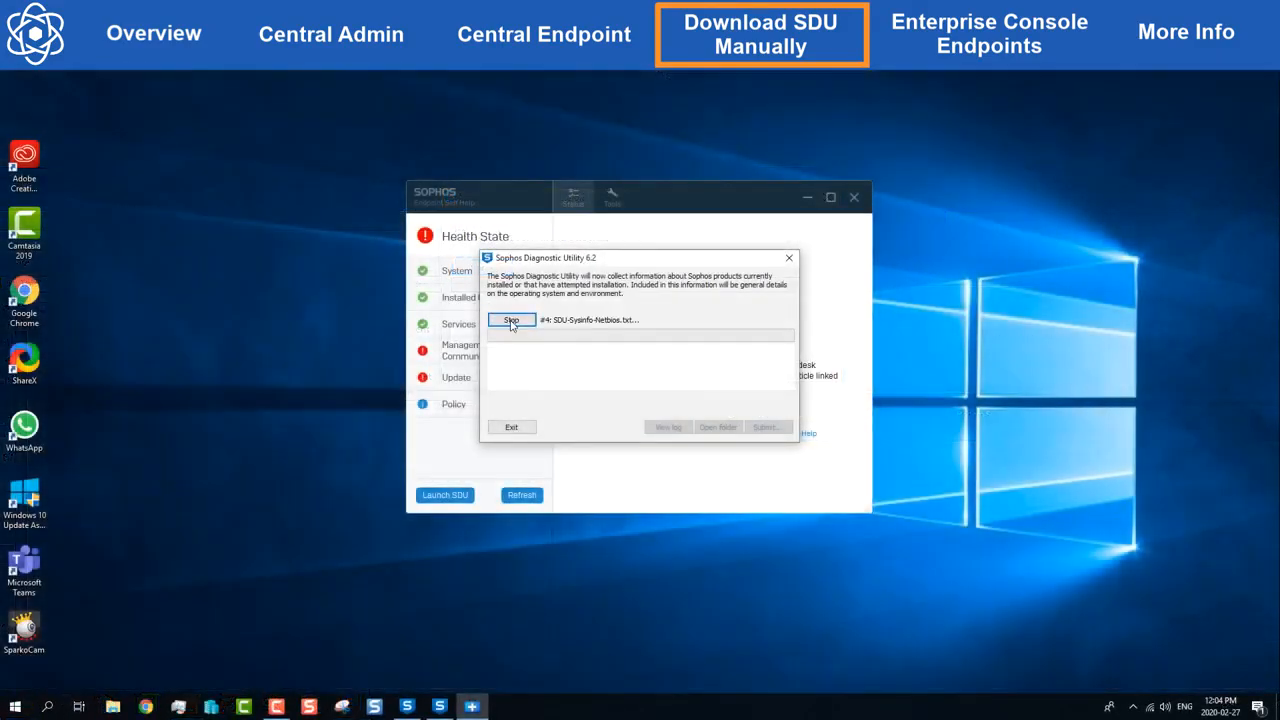
left_click(511, 319)
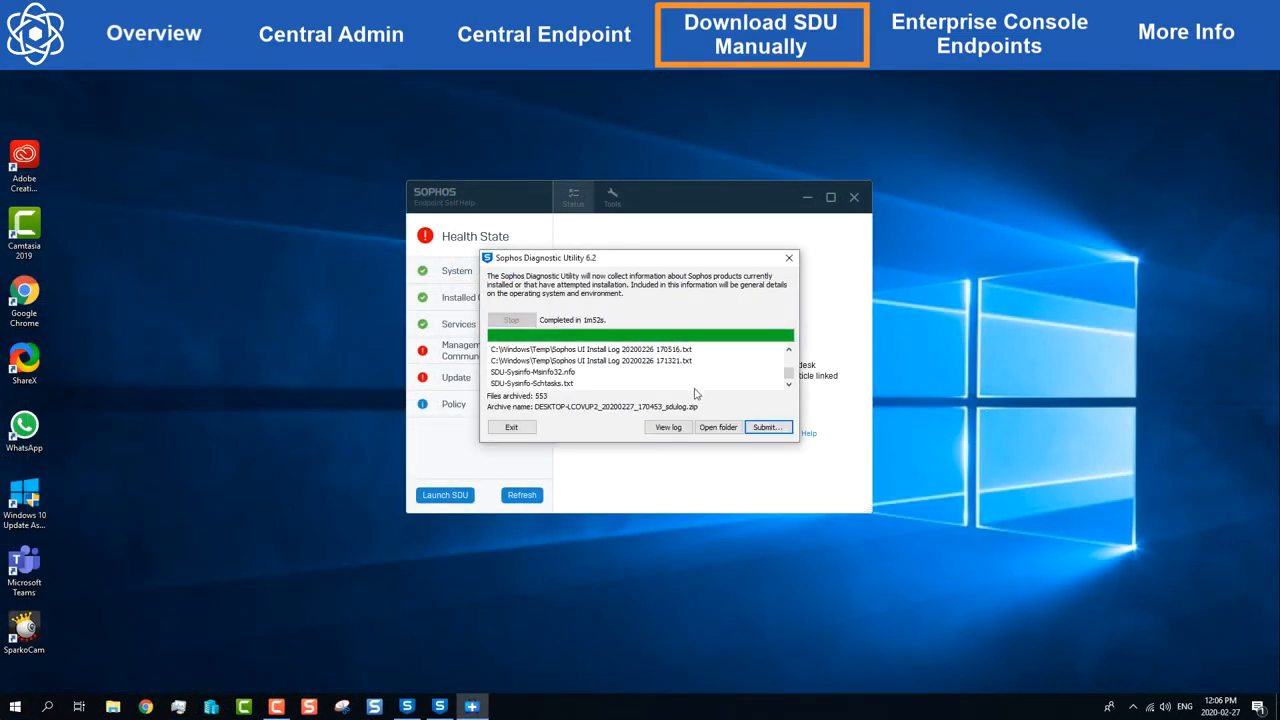
left_click(766, 427)
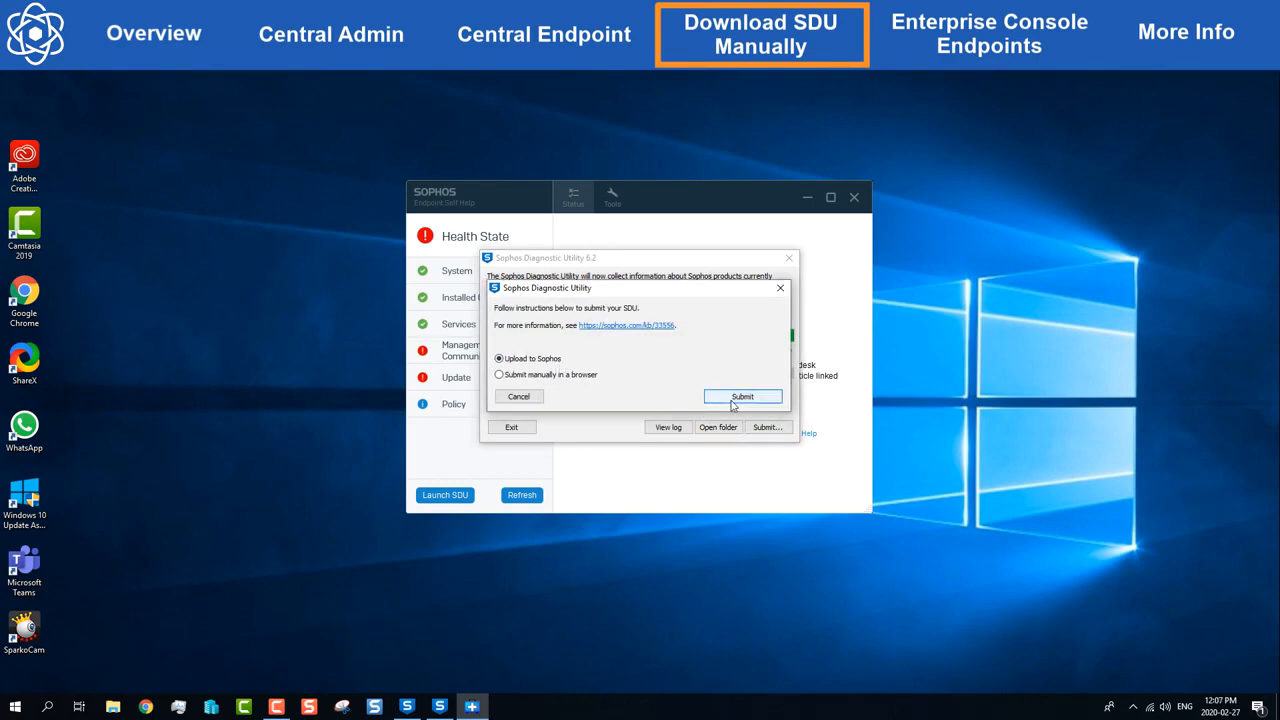
left_click(742, 397)
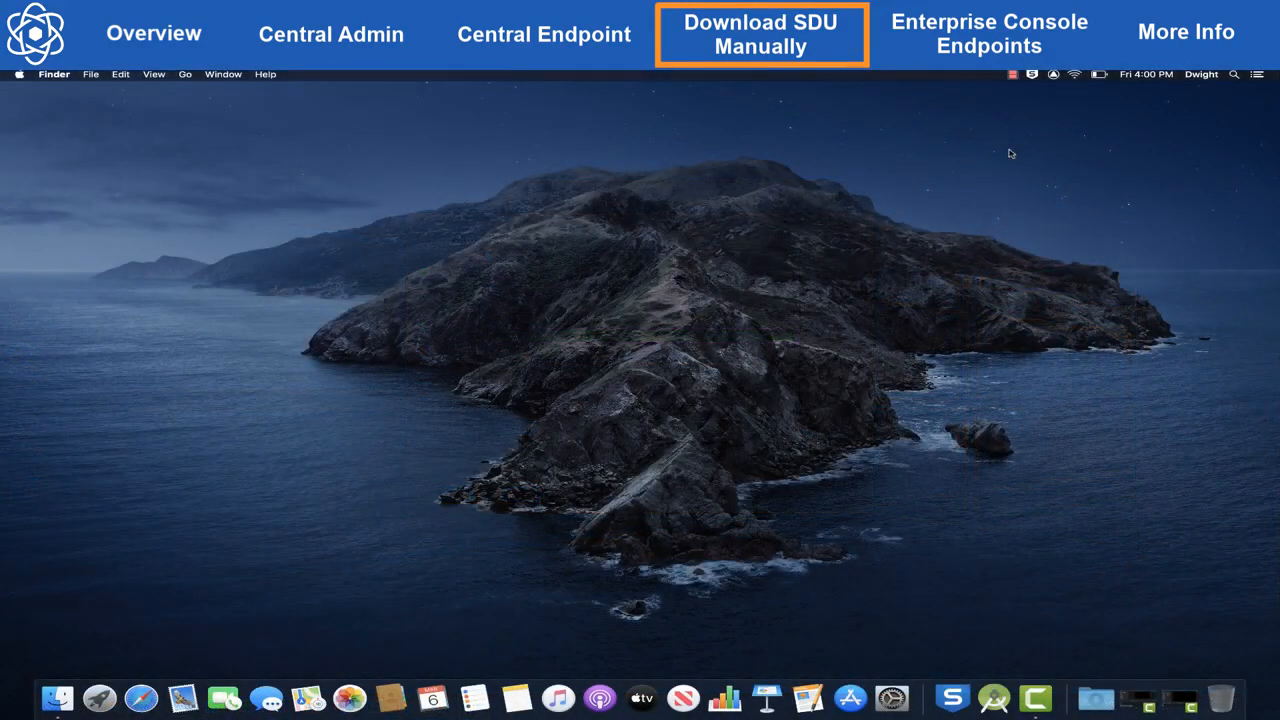
Step: On the Mac, run the diagnostic tool from Sophos Endpoint's About page and select the resulting Desktop SDU zip
left_click(1032, 74)
left_click(1032, 158)
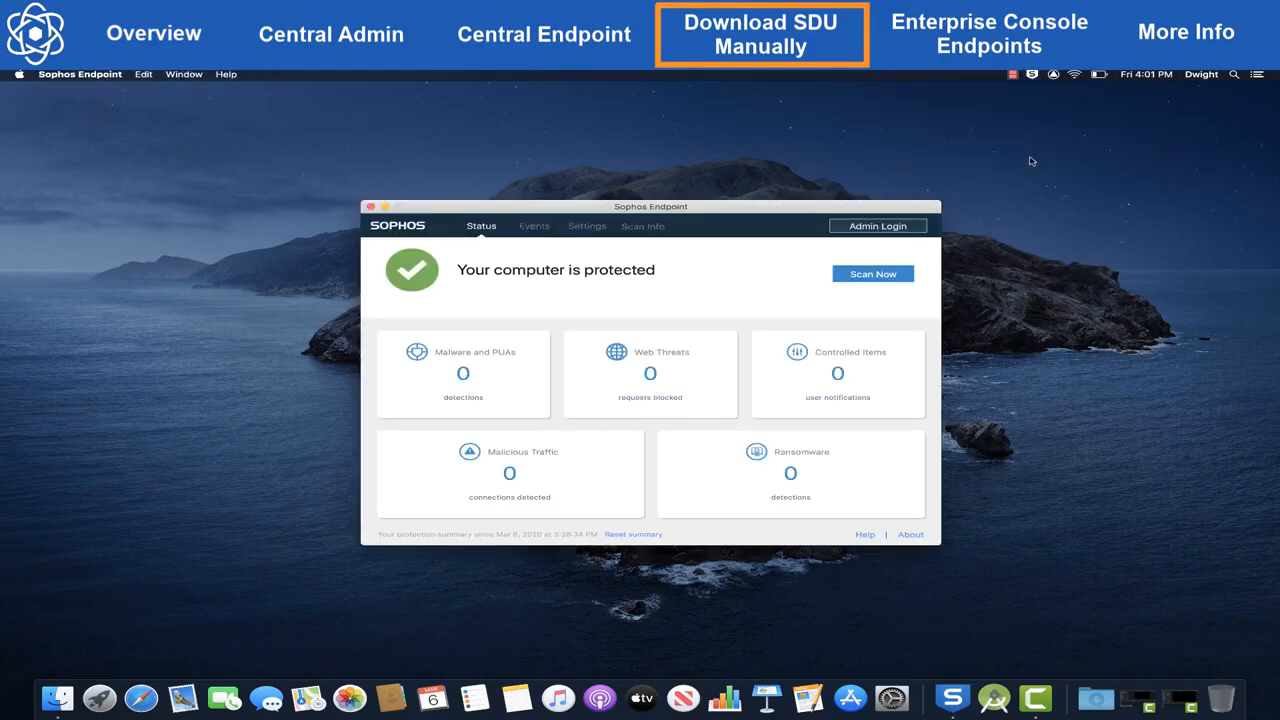
left_click(914, 536)
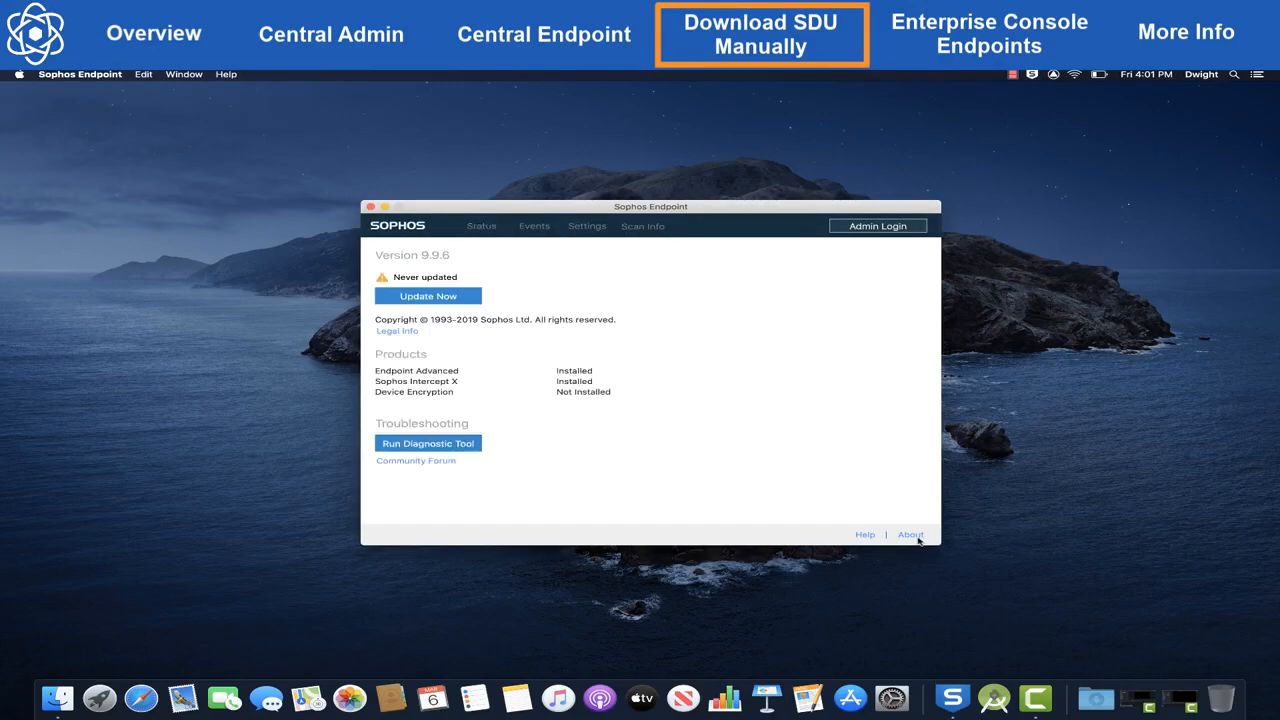
left_click(458, 444)
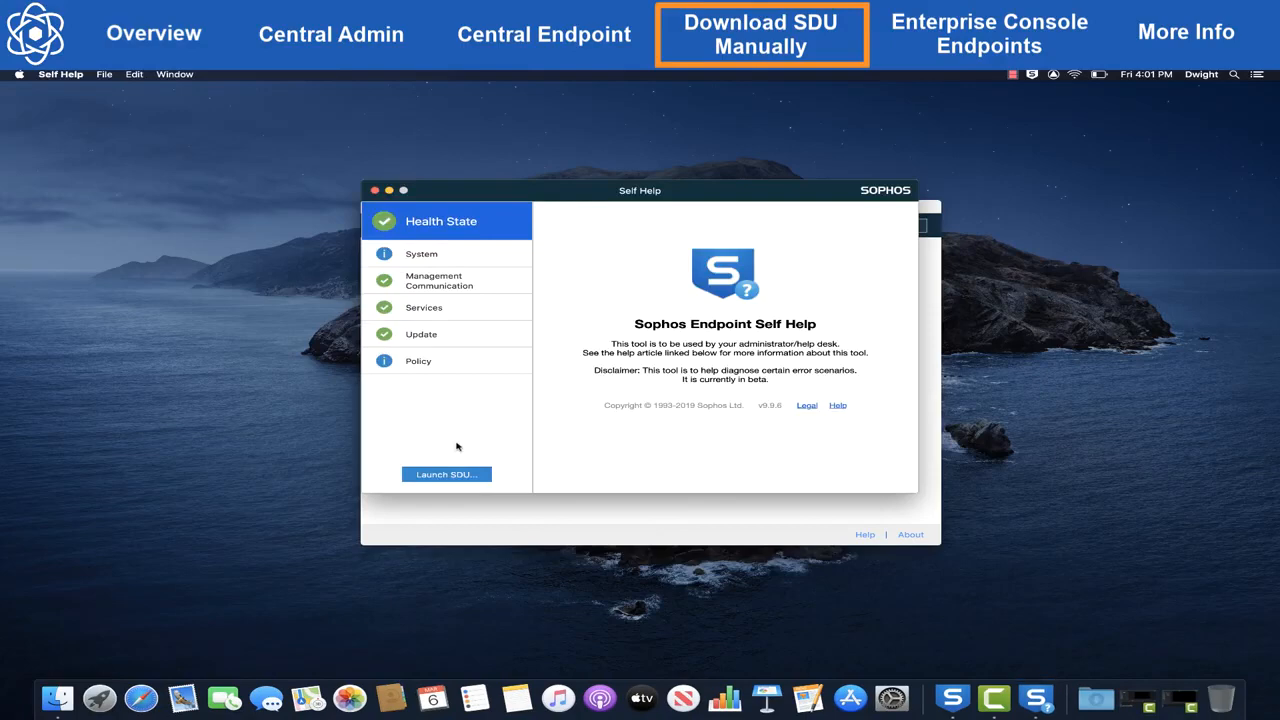
left_click(453, 477)
left_click(797, 507)
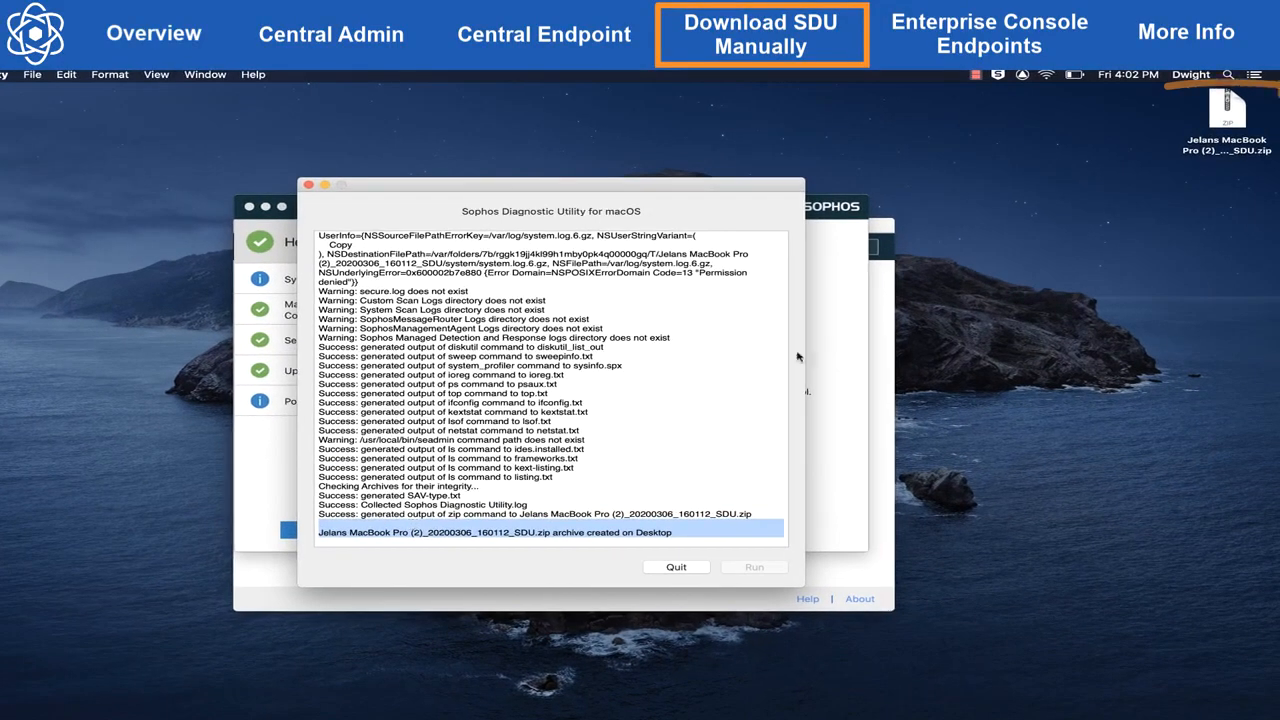
left_click(1232, 120)
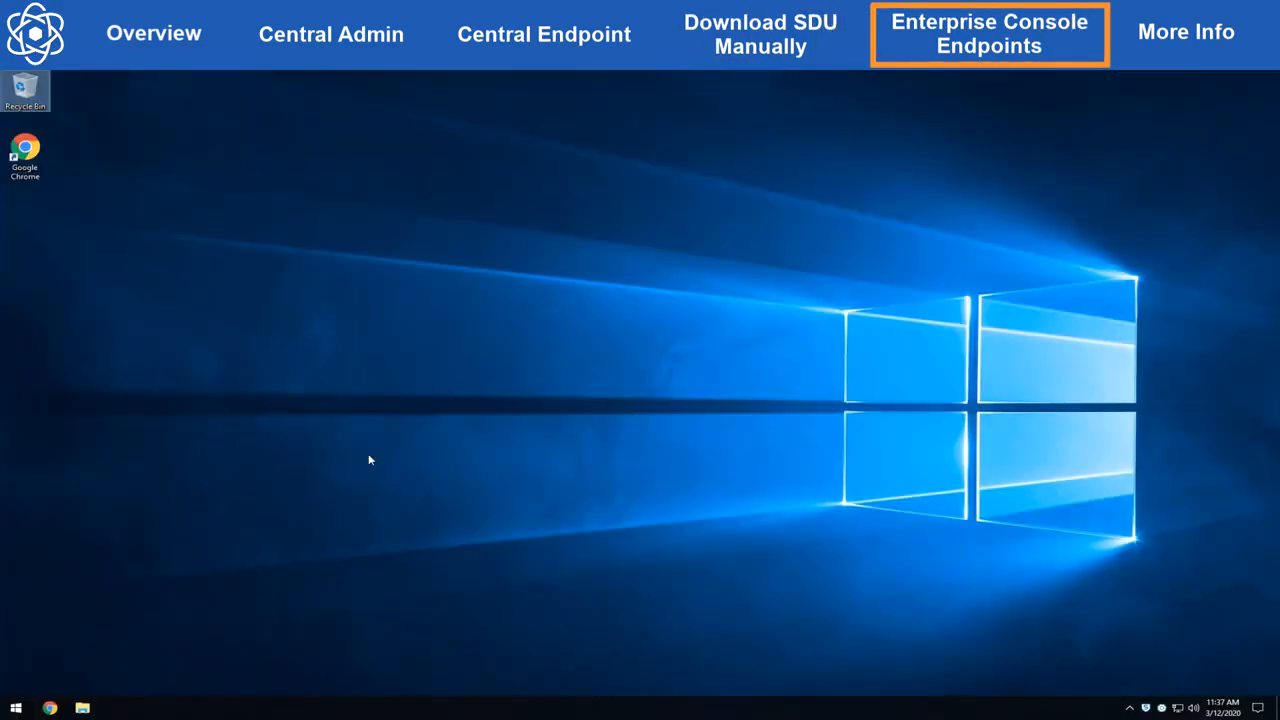
Step: Navigate File Explorer to C:\ProgramData\Sophos\AutoUpdate\Cache\savxp
right_click(27, 712)
left_click(95, 613)
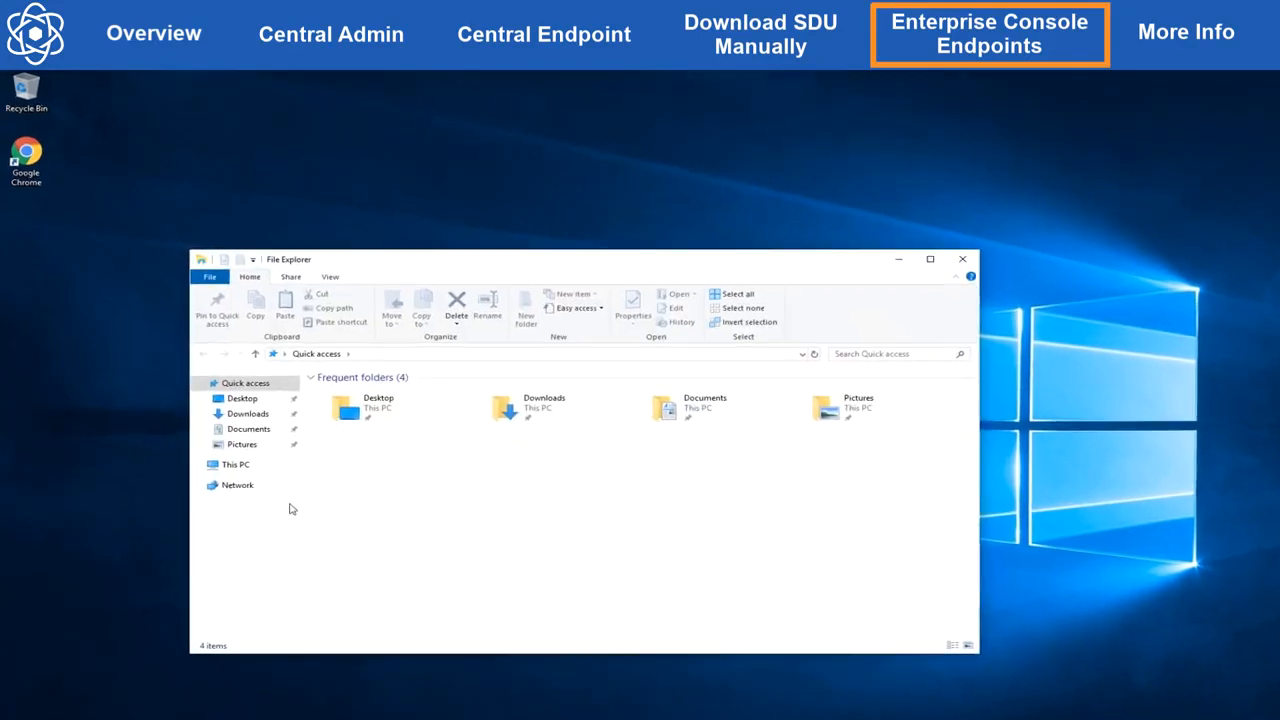
left_click(236, 464)
double_click(327, 532)
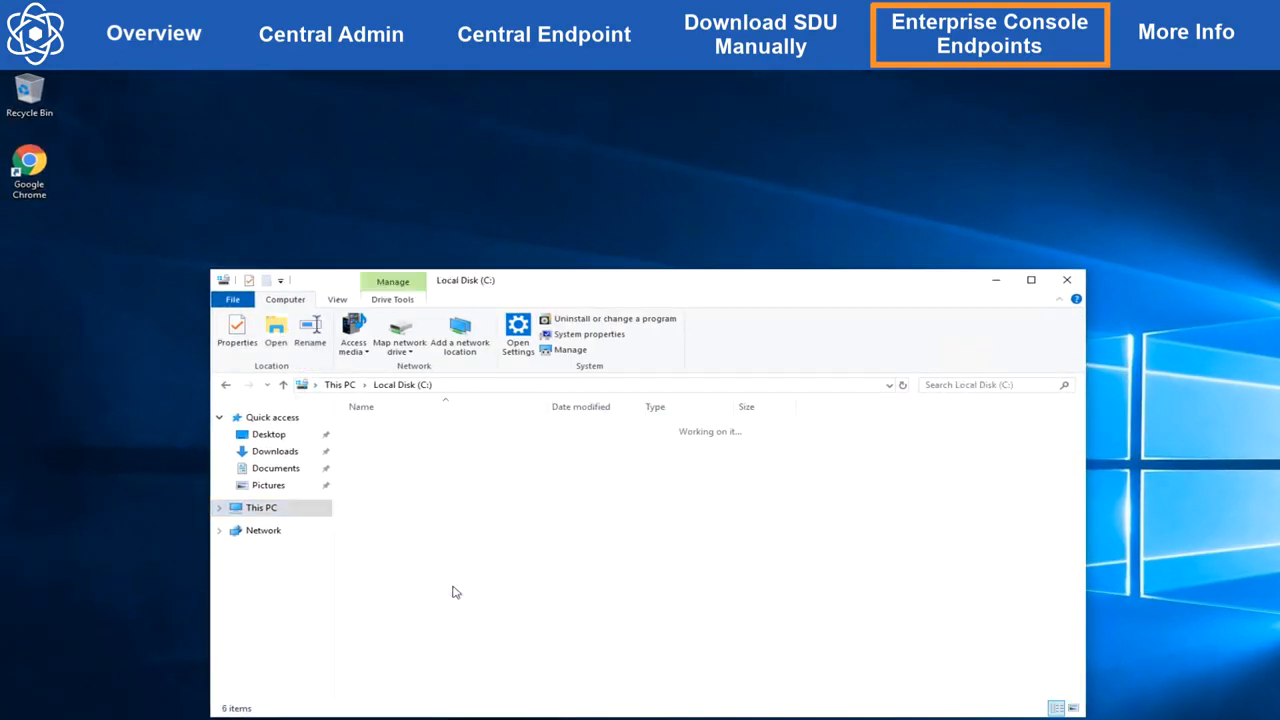
double_click(506, 472)
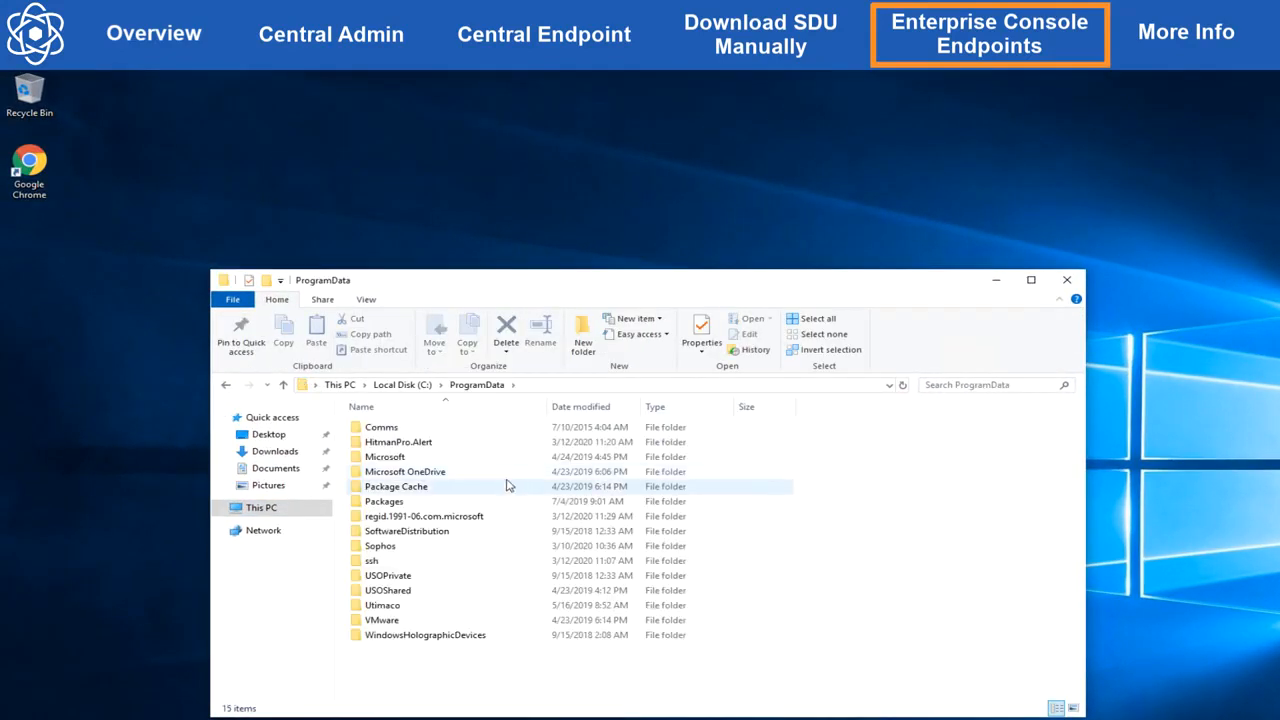
double_click(506, 550)
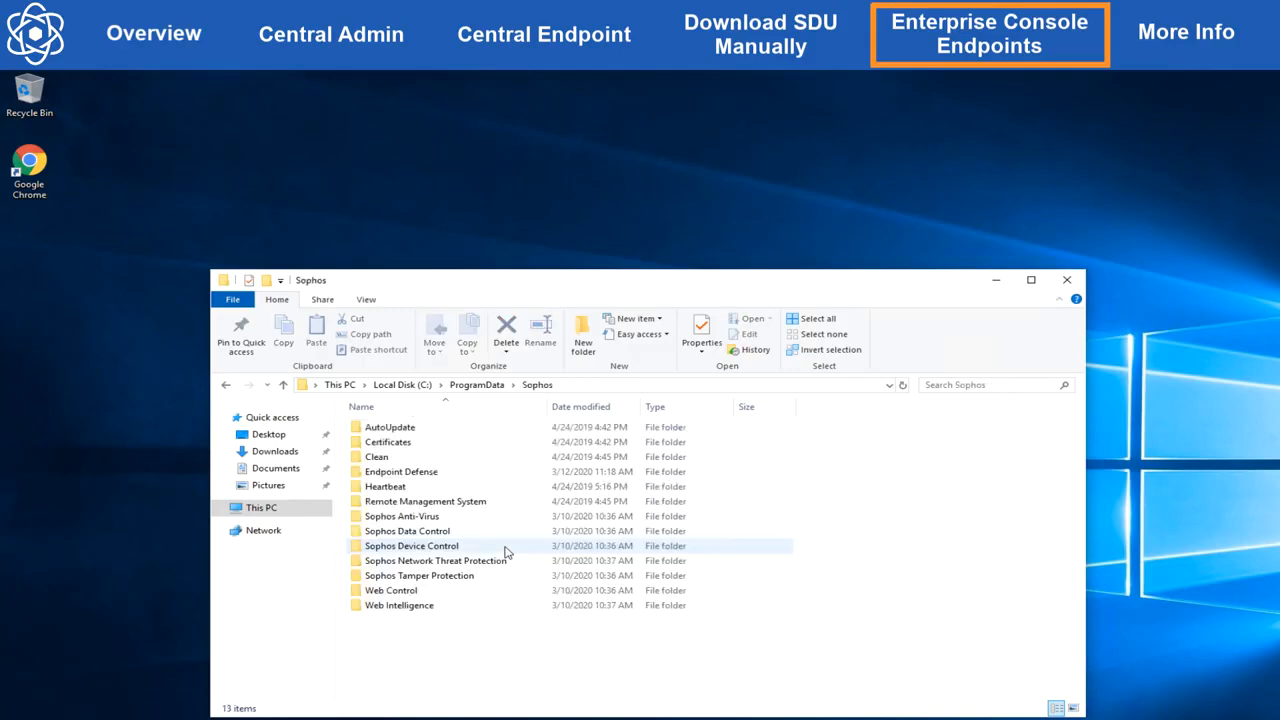
double_click(506, 433)
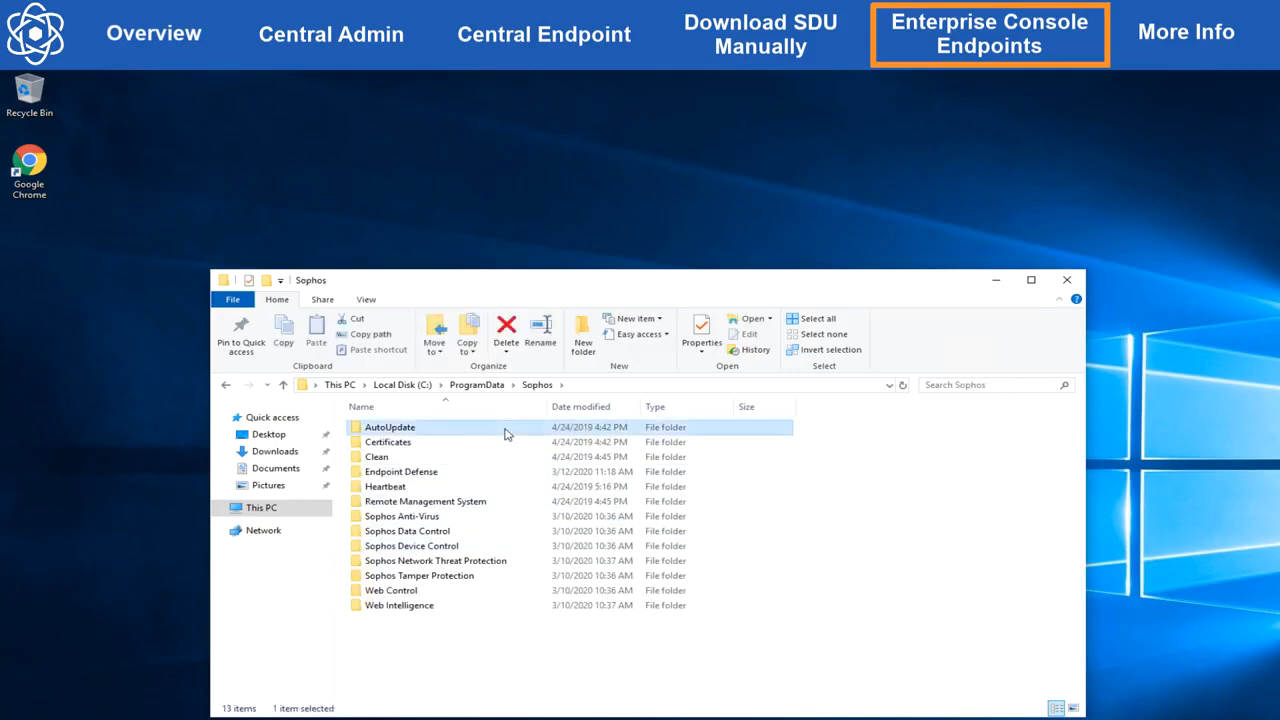
left_click(506, 433)
double_click(506, 433)
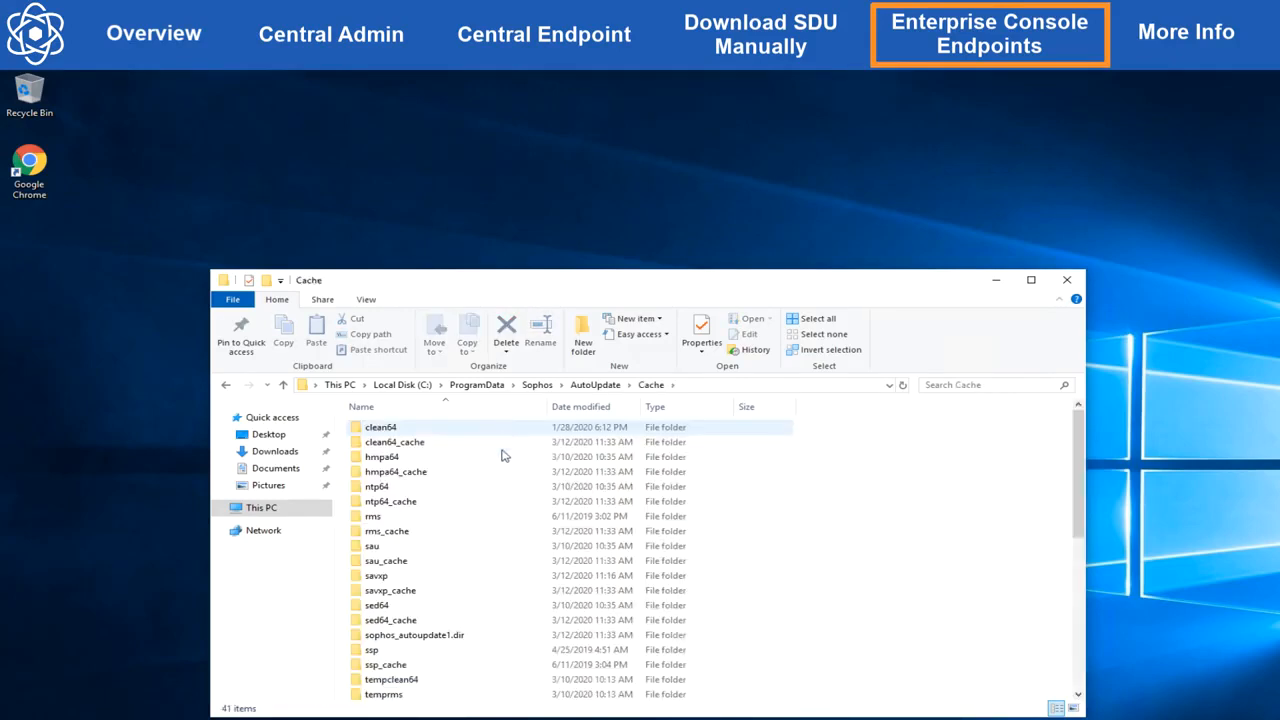
double_click(480, 578)
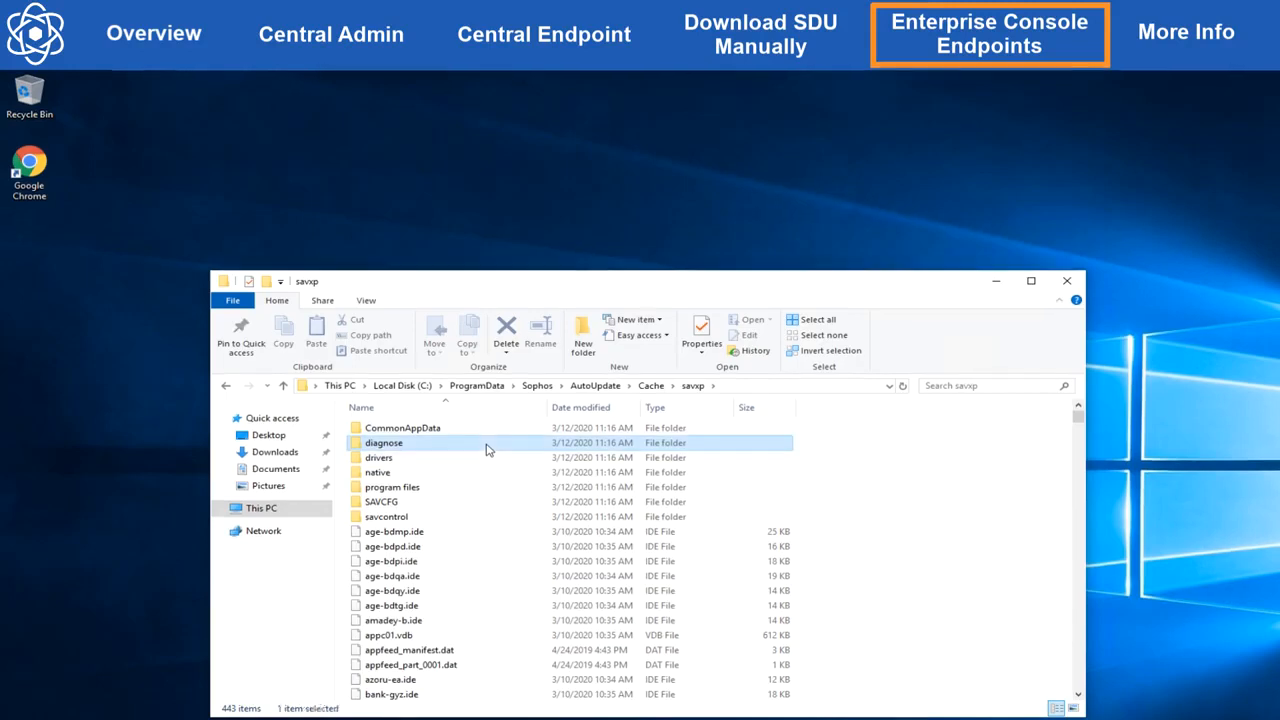
Step: Copy the diagnose folder to the desktop and launch sdugui from that copy
right_click(487, 449)
left_click(514, 617)
right_click(222, 221)
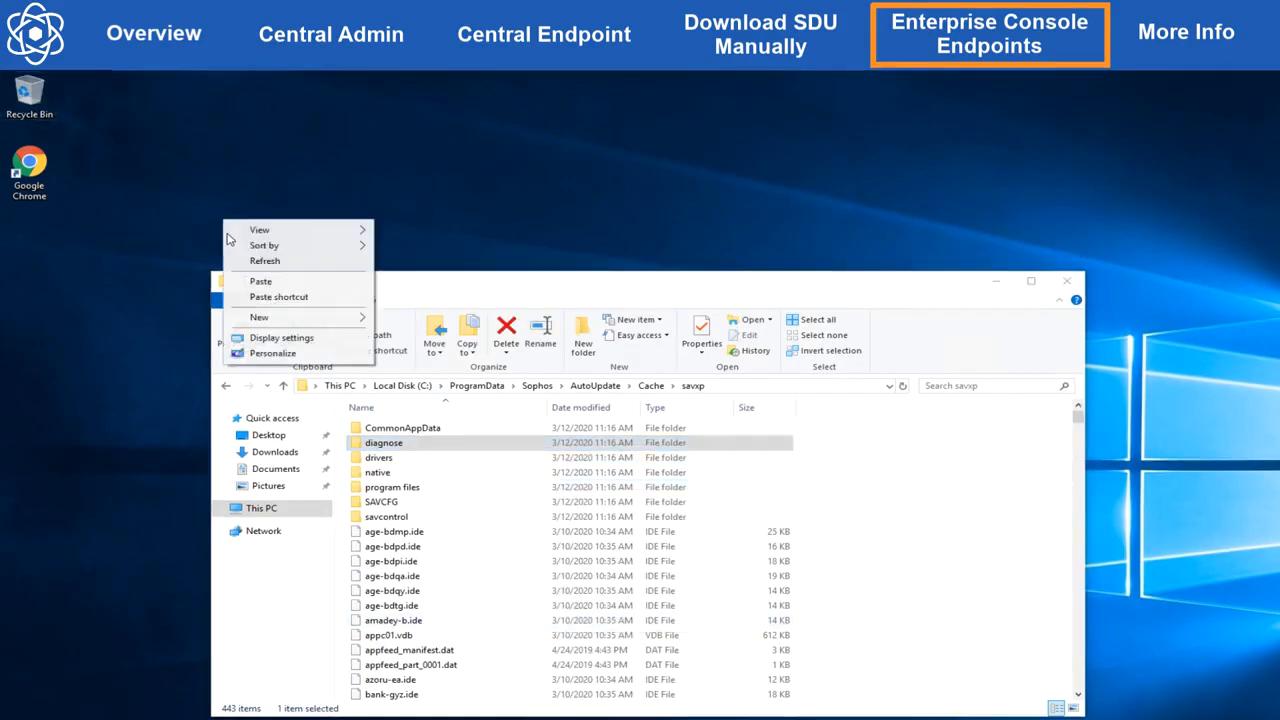
left_click(262, 283)
double_click(207, 235)
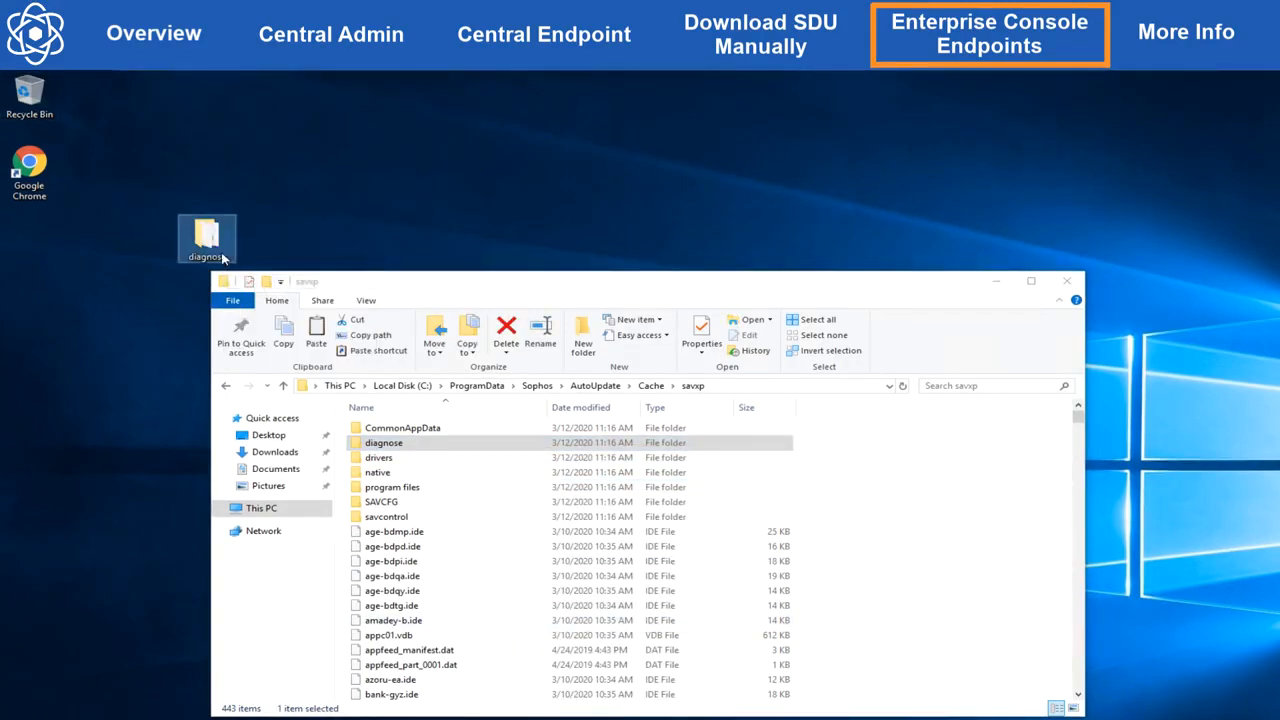
left_click(413, 535)
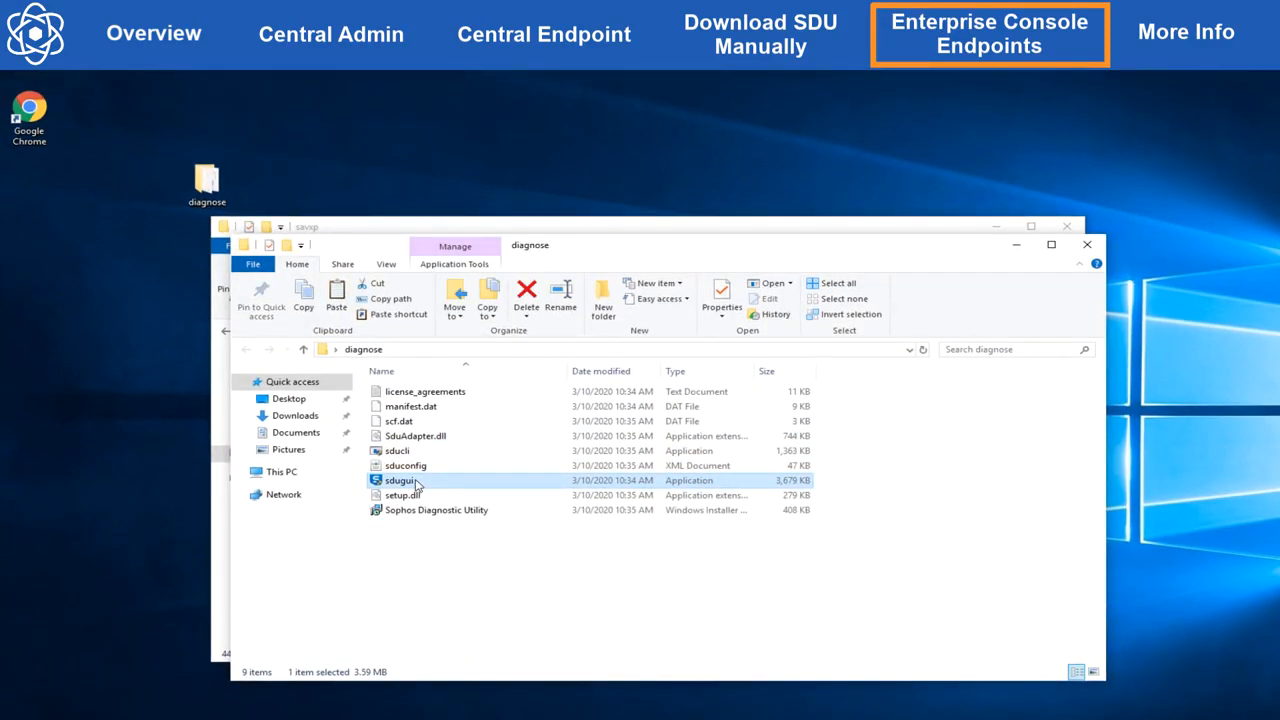
double_click(417, 482)
Step: Collect the logs, upload them to Sophos, then submit manually in a browser
left_click(597, 351)
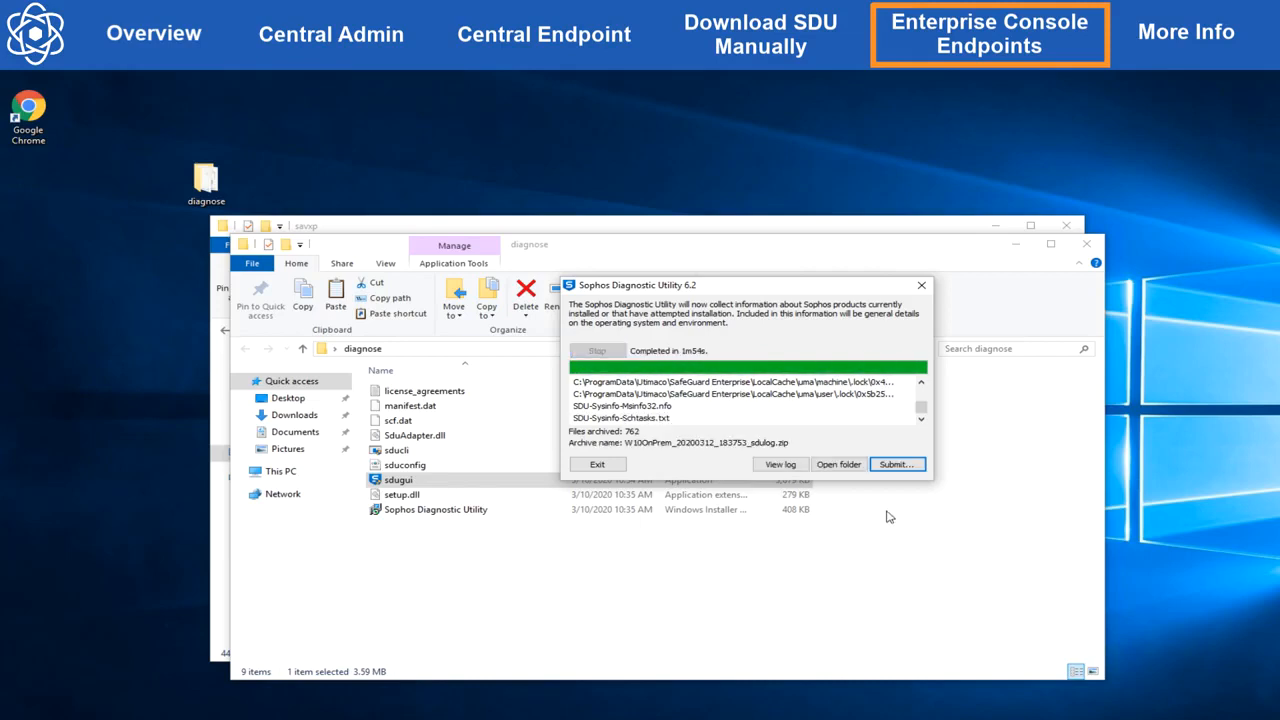
left_click(912, 468)
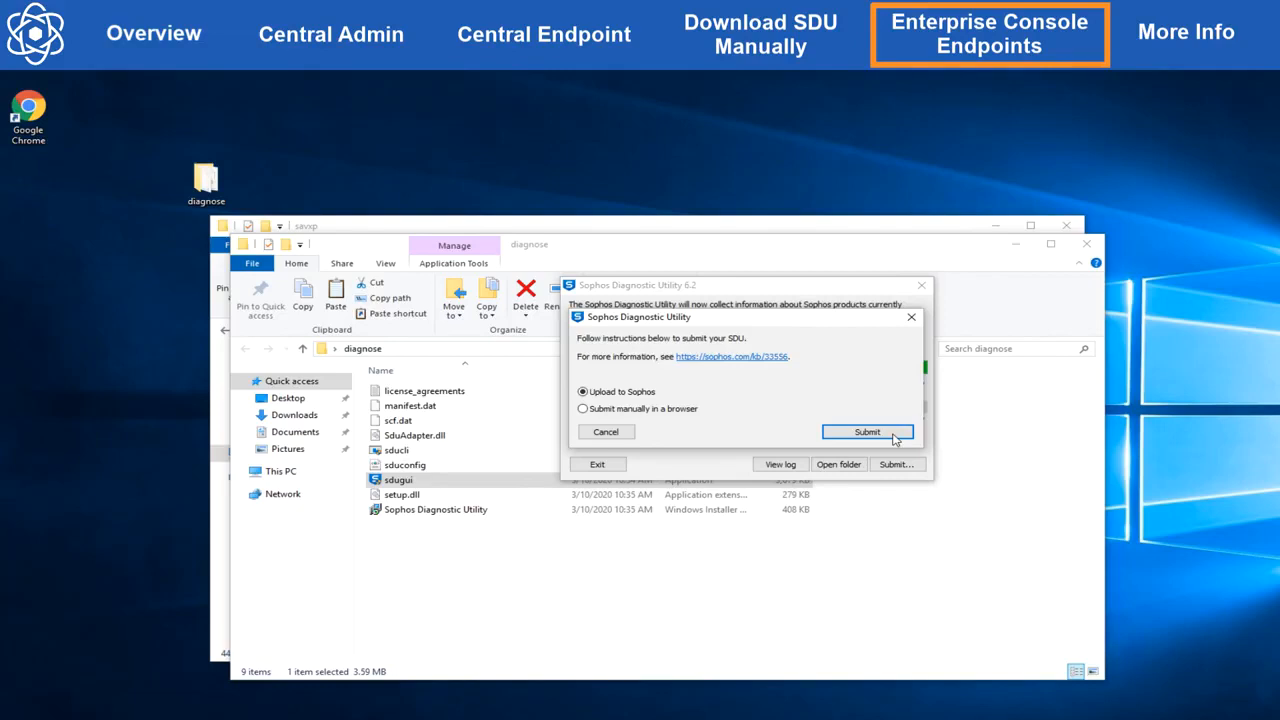
left_click(893, 436)
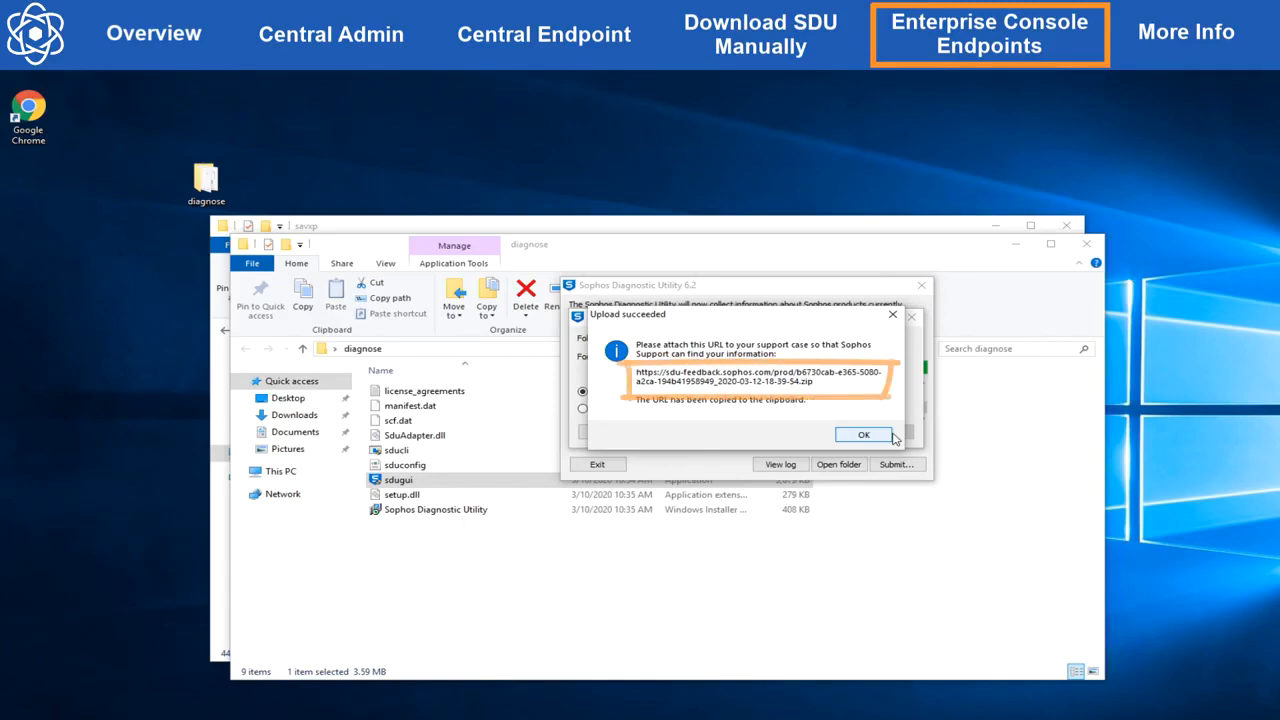
left_click(891, 436)
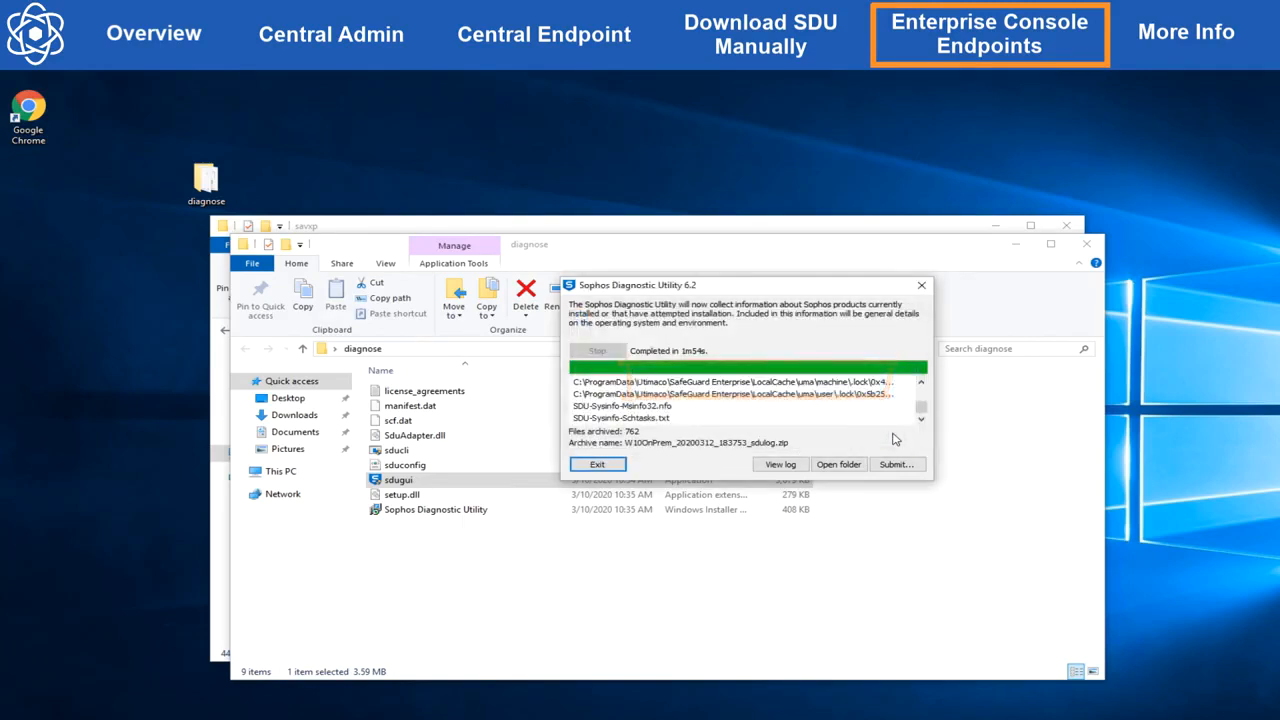
left_click(886, 465)
left_click(690, 410)
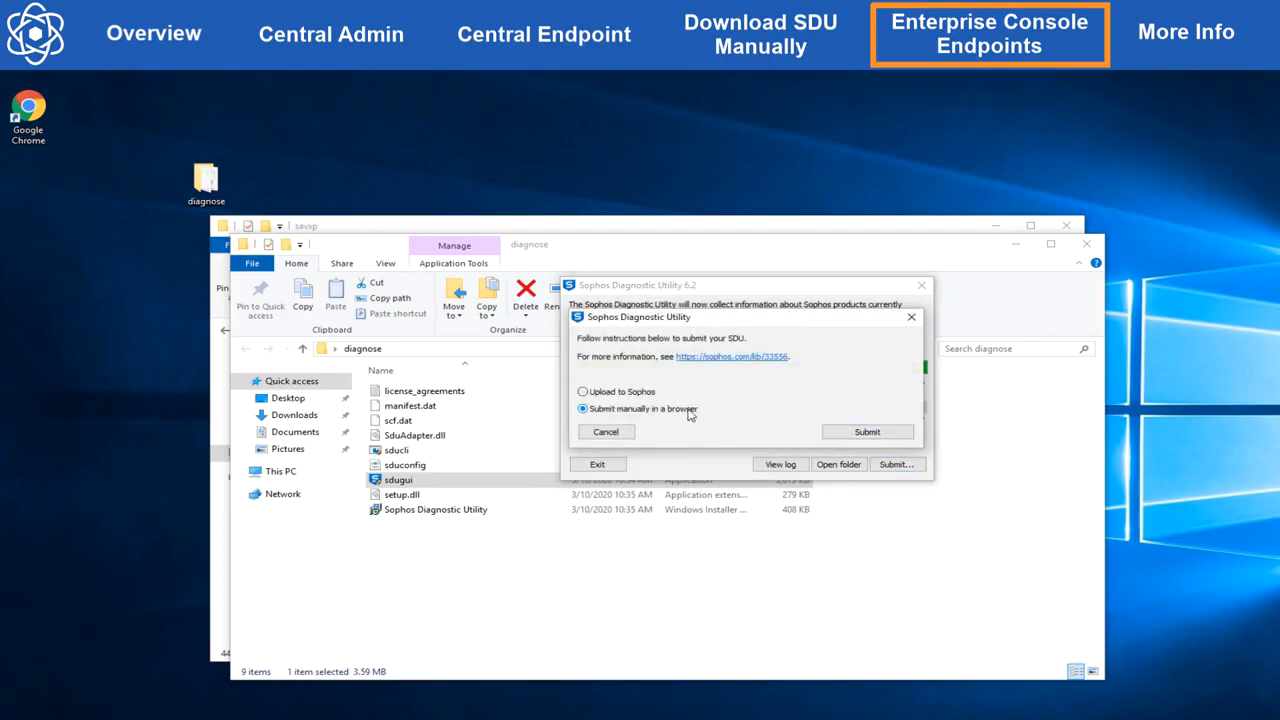
left_click(857, 433)
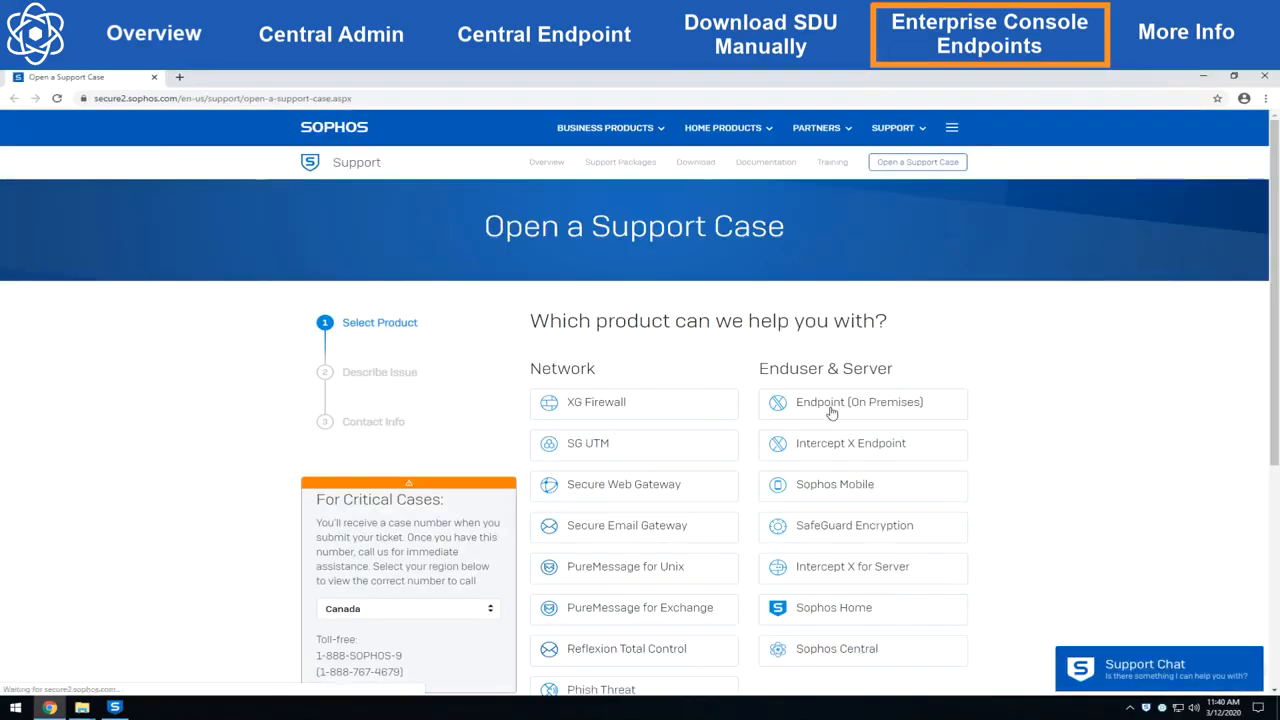
Step: Choose Endpoint (On Premises) as the case product and start a file upload
left_click(831, 412)
scroll(650, 480, "down", 1)
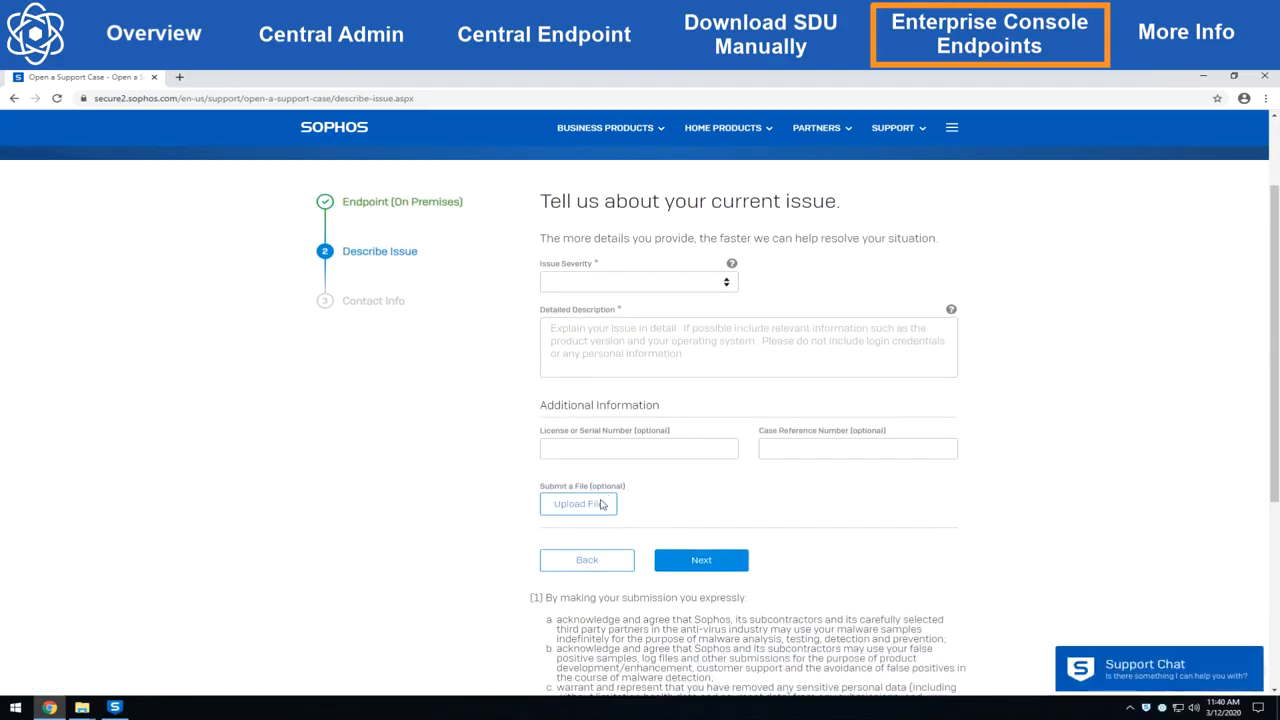
left_click(601, 504)
Step: Paste the sdu-9968 folder path into the file picker and attach the sdulog zip archive
left_click(114, 707)
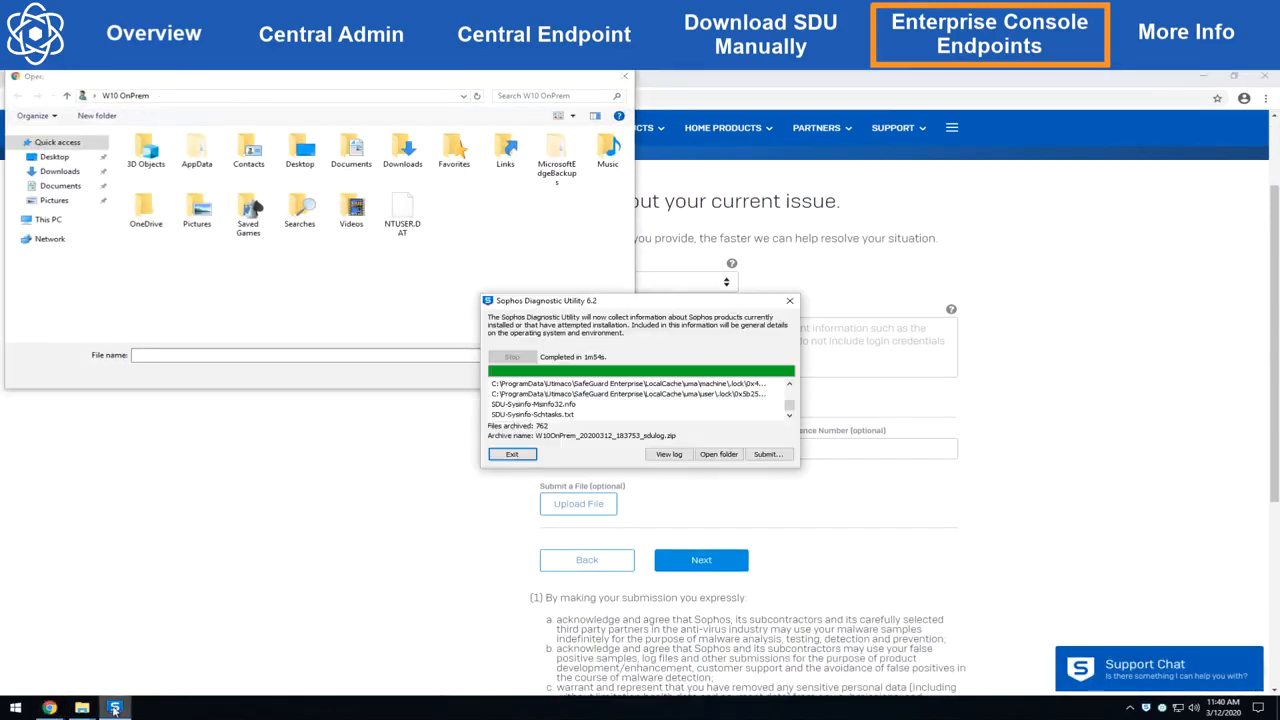
left_click(708, 455)
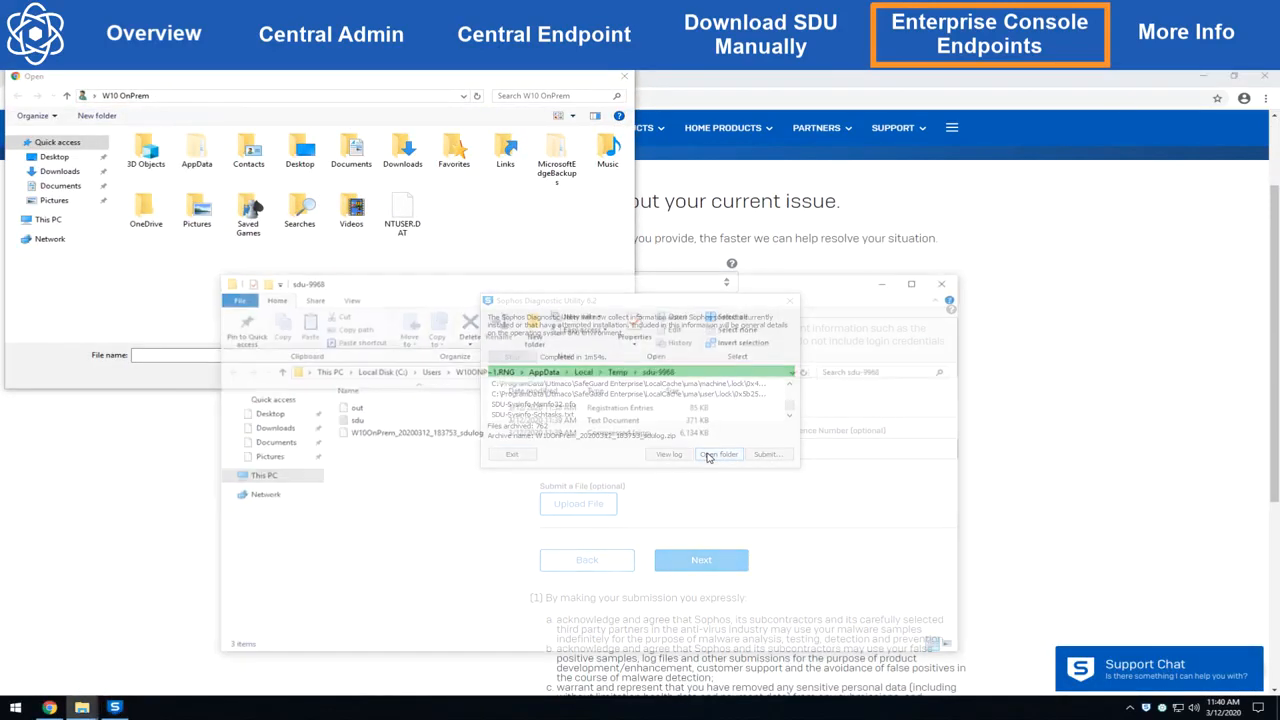
left_click(700, 371)
right_click(702, 372)
left_click(730, 411)
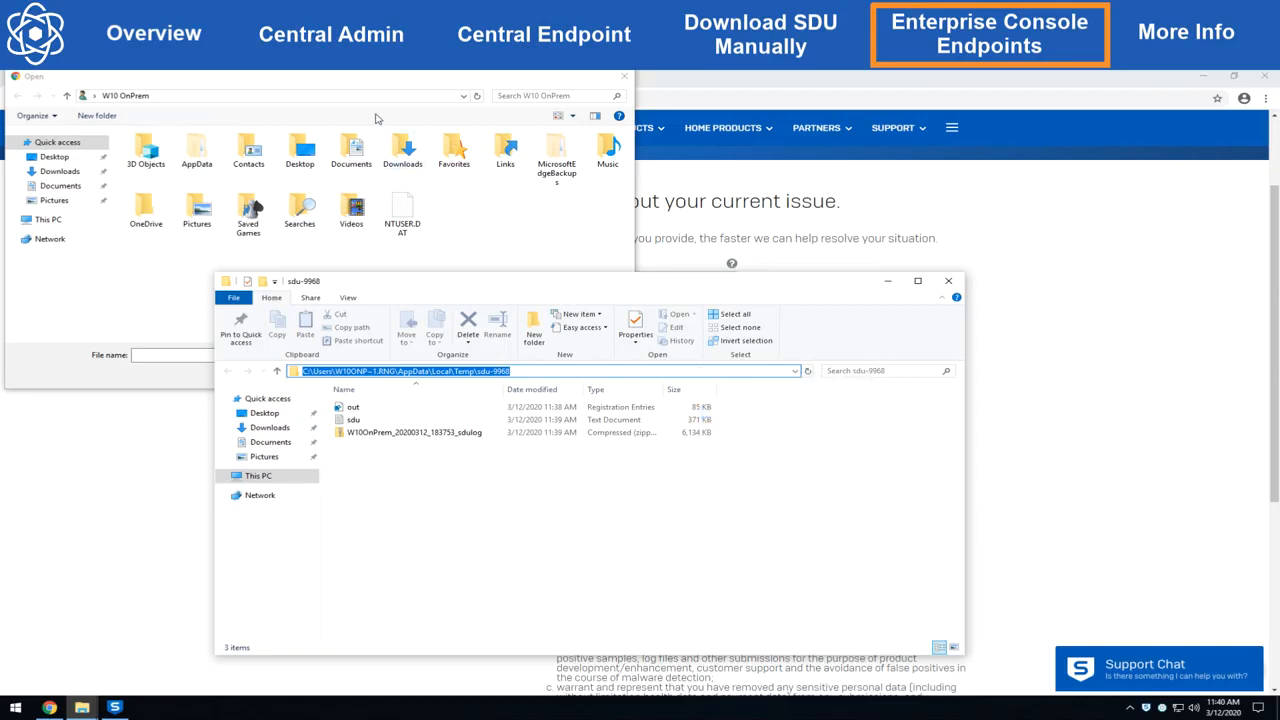
left_click(381, 96)
right_click(374, 101)
left_click(400, 148)
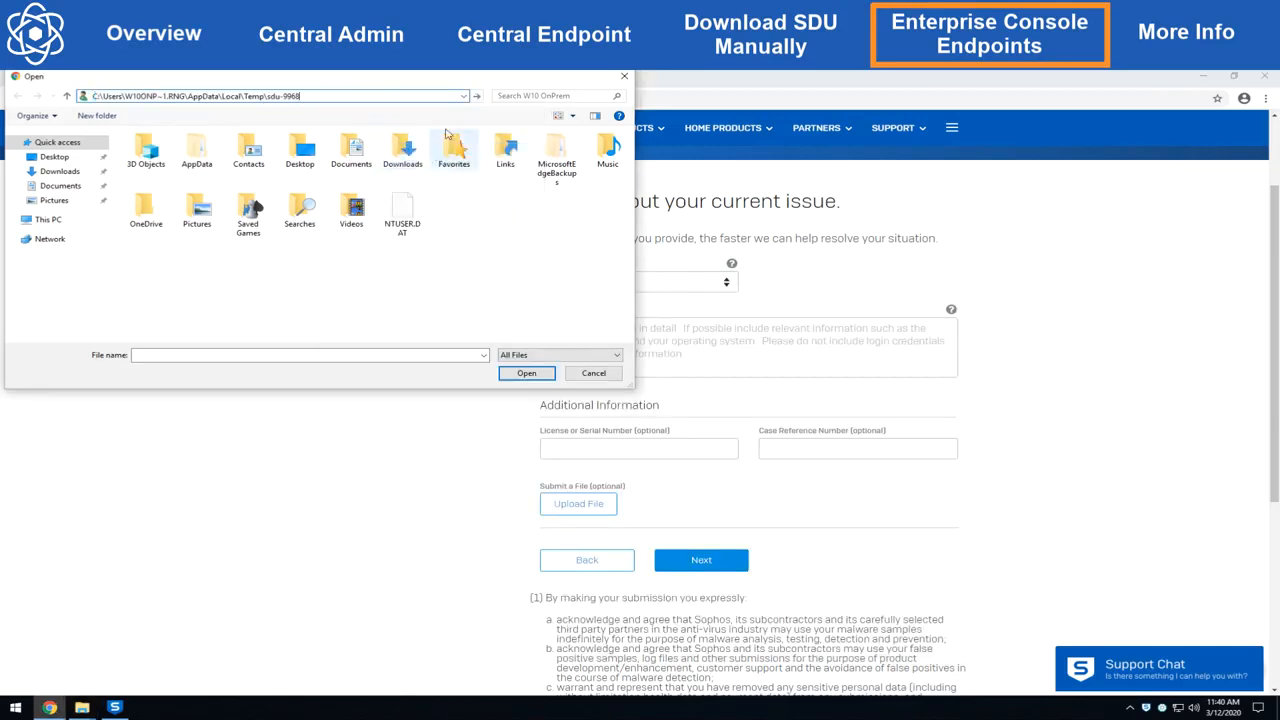
left_click(478, 96)
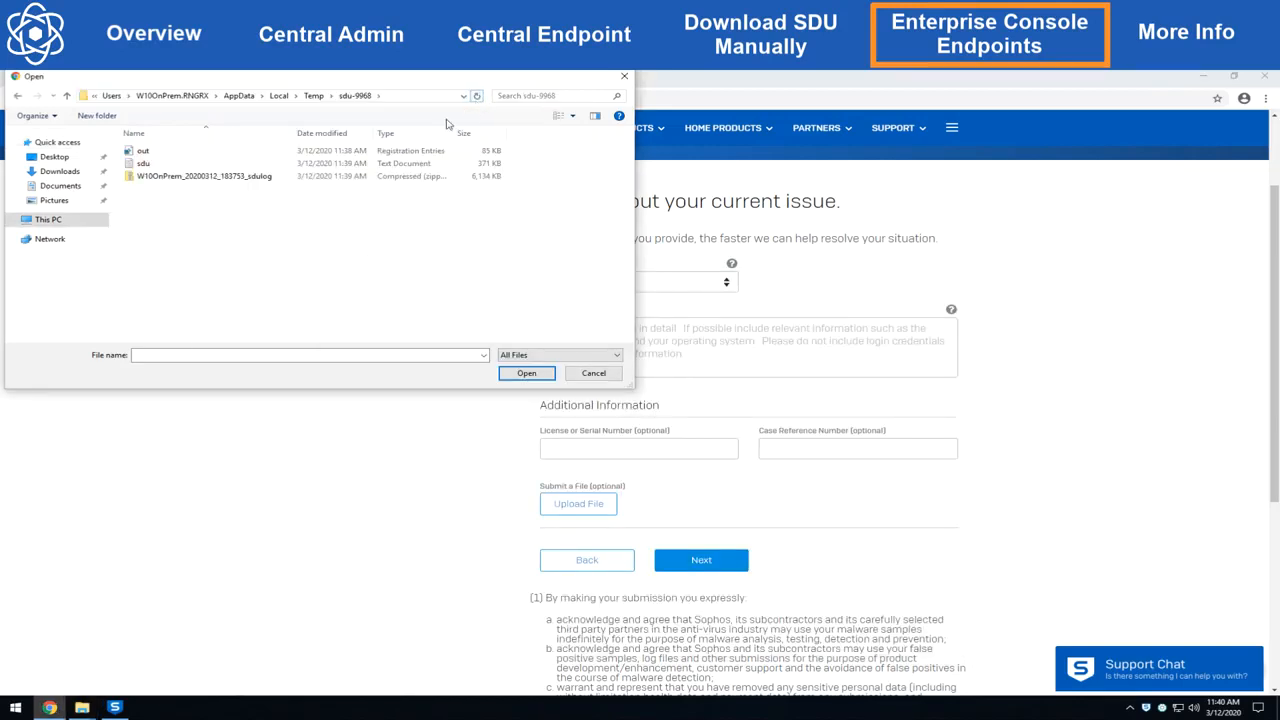
double_click(336, 177)
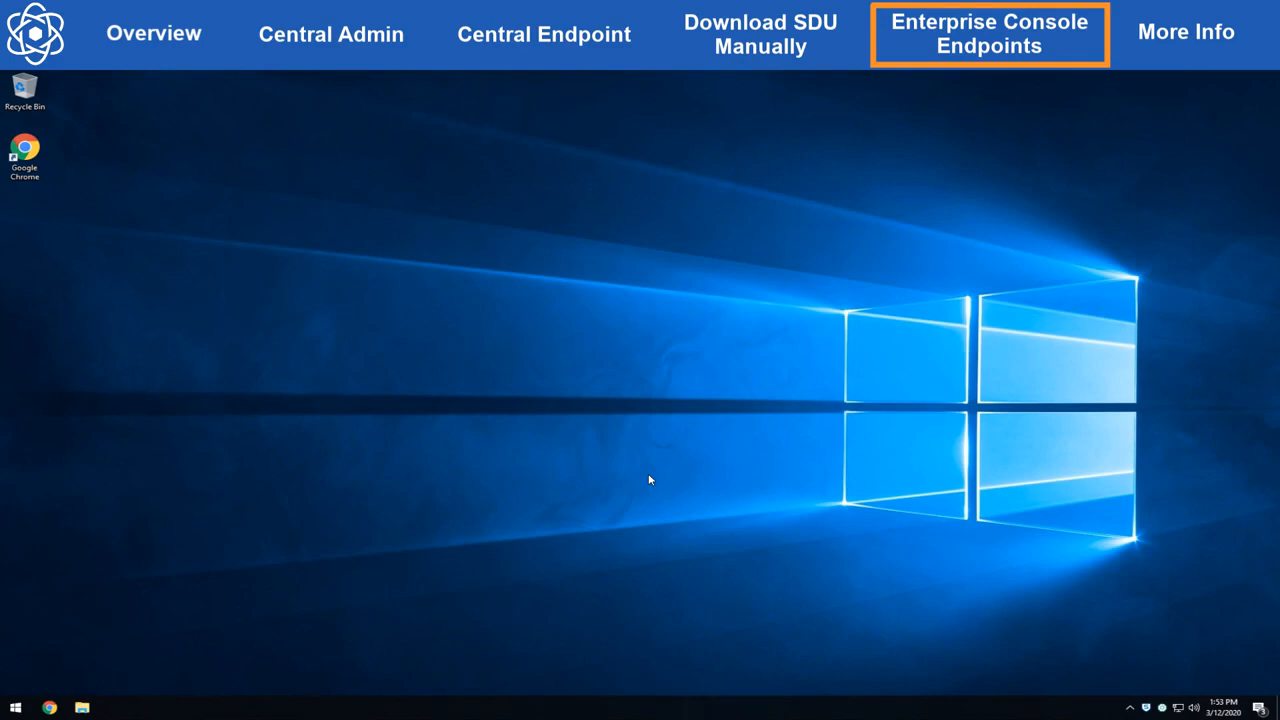
Step: Open the \\DC1\SophosUpdate share in a new File Explorer window
right_click(22, 708)
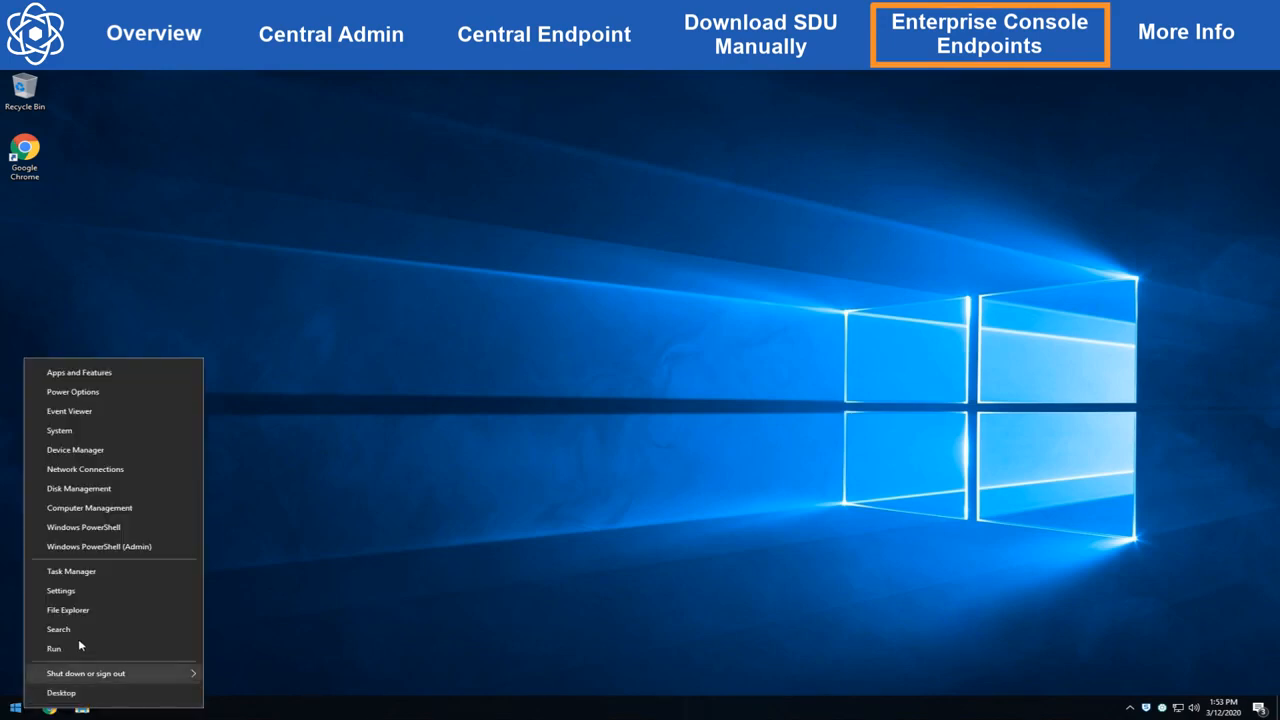
left_click(94, 609)
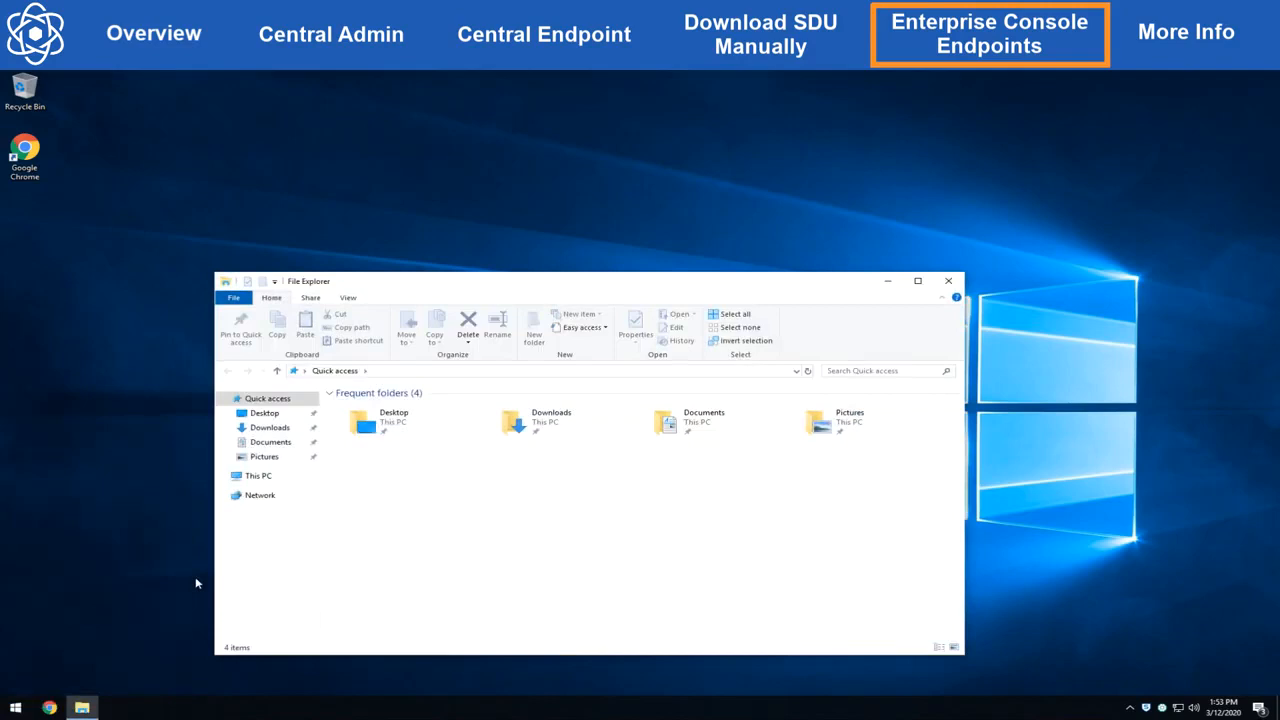
left_click(416, 372)
type("\\D")
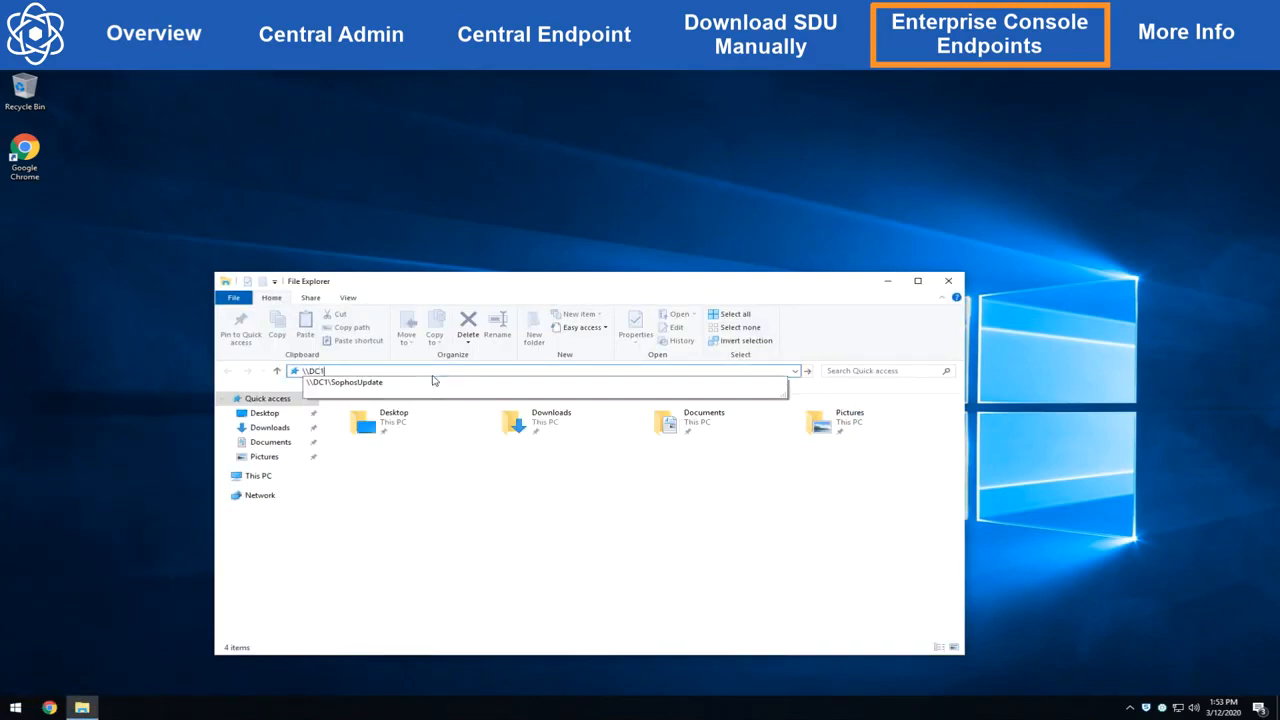
type("C1")
left_click(433, 381)
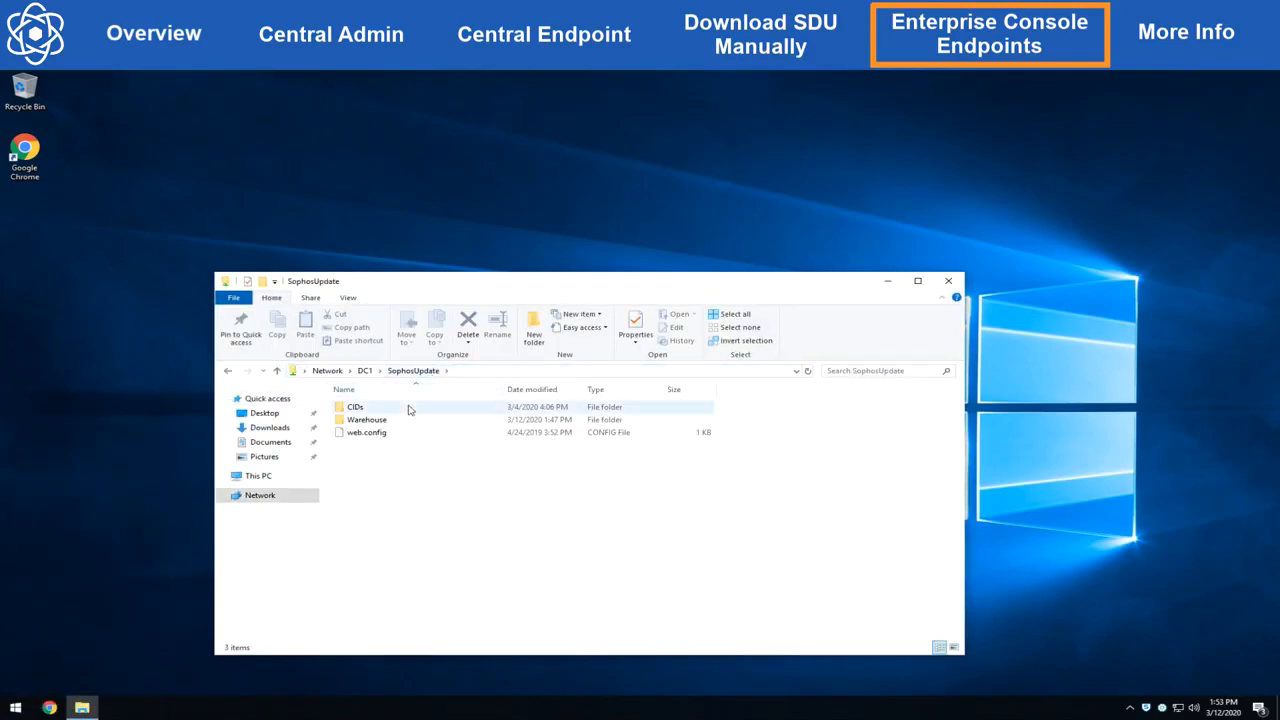
Step: Browse to the CIDs\S000\SAVSCFXP\savxp\diagnose folder
double_click(409, 407)
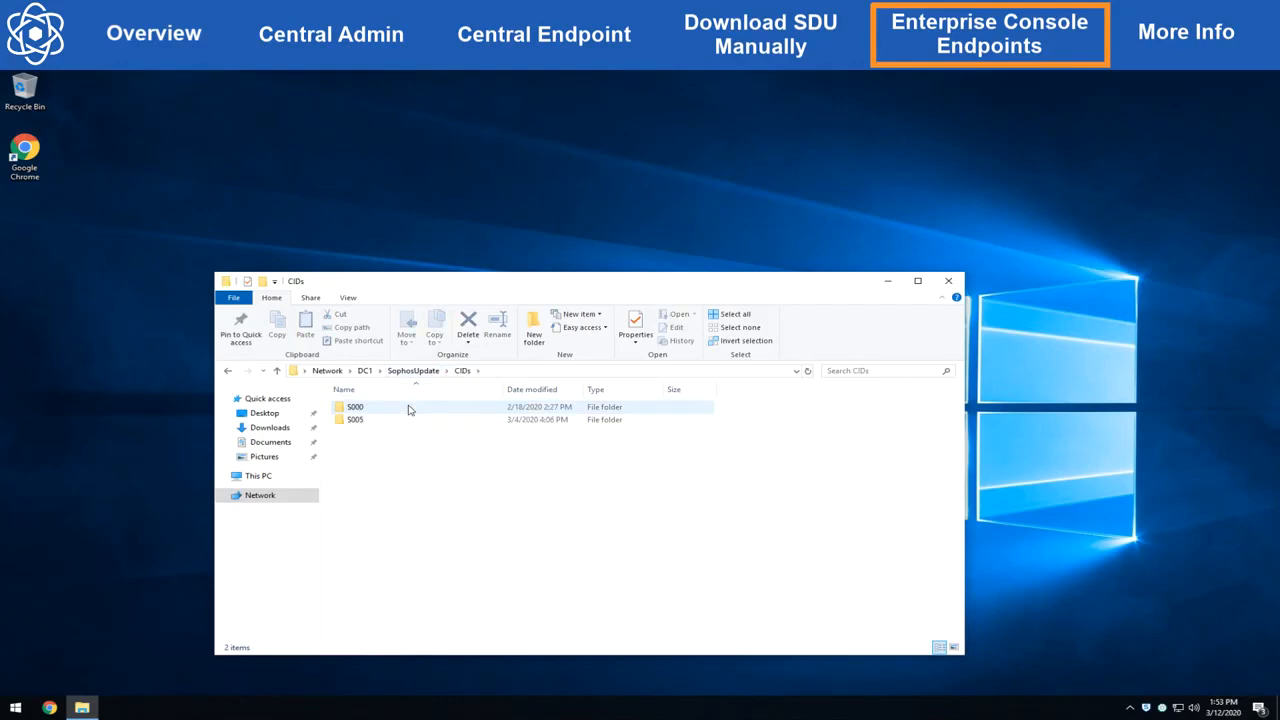
double_click(409, 408)
double_click(412, 432)
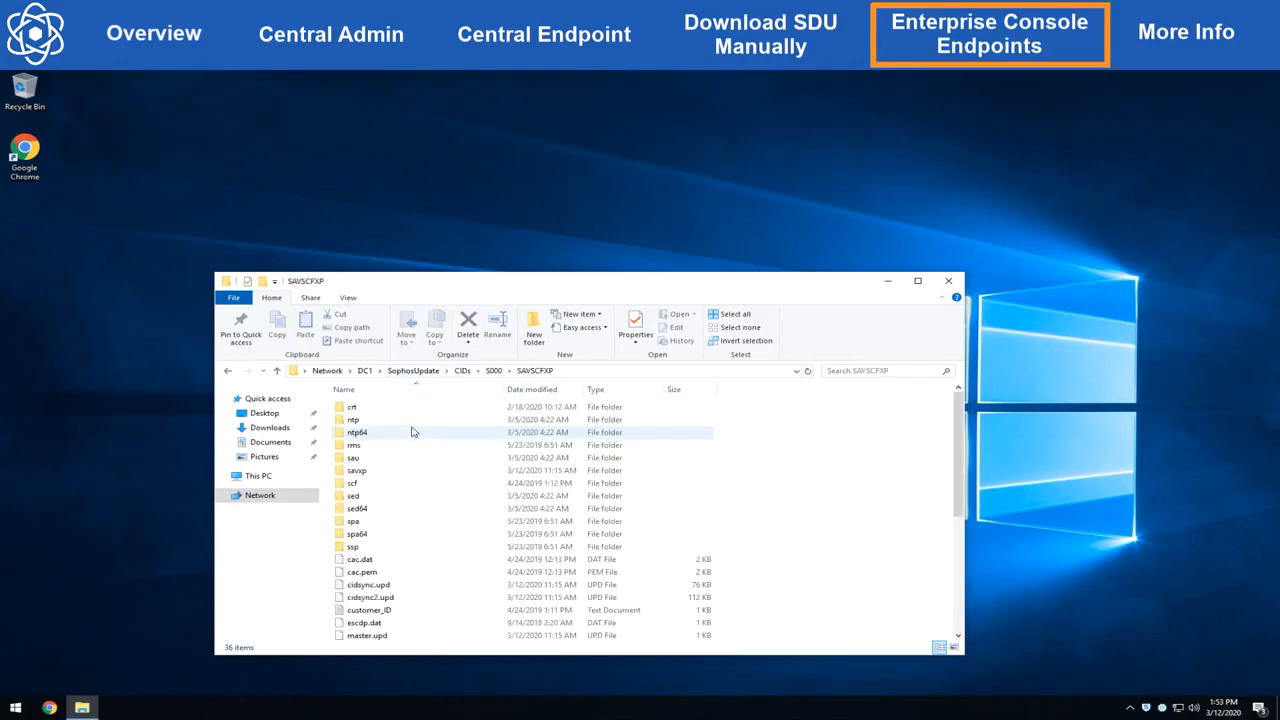
double_click(423, 471)
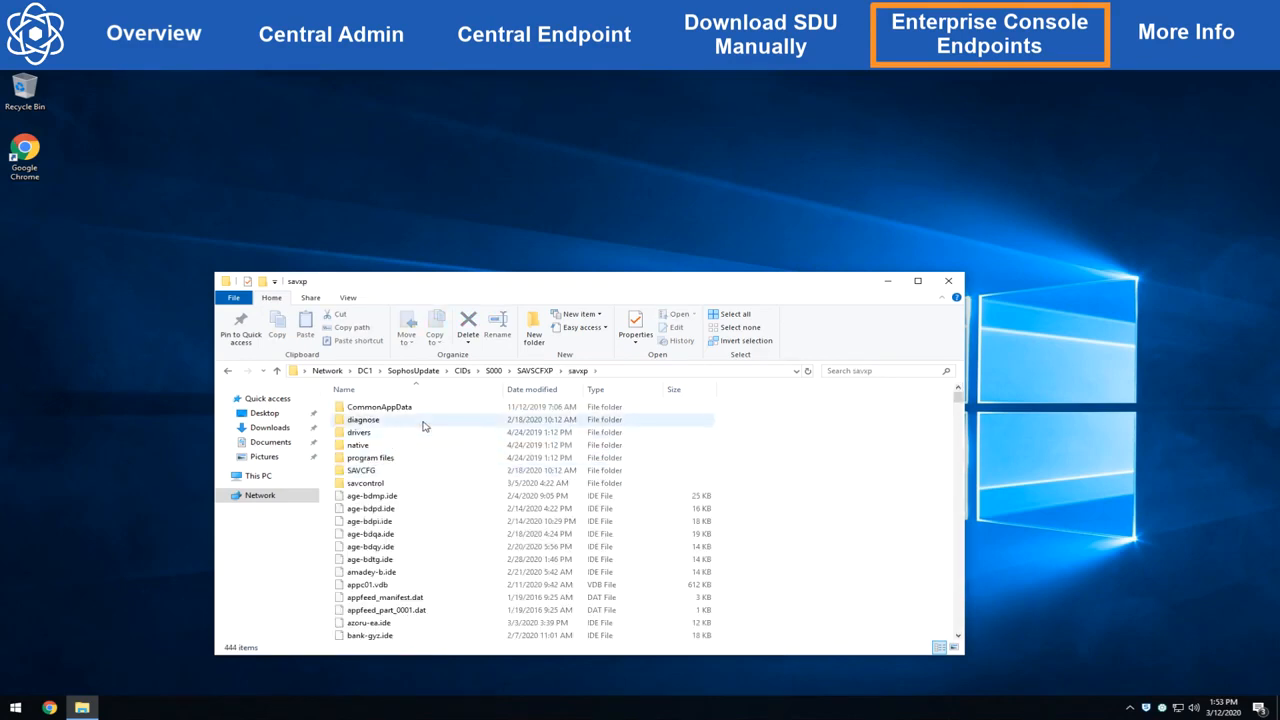
double_click(423, 420)
Step: Launch sdugui and start the Sophos Diagnostic Utility collection
left_click(423, 483)
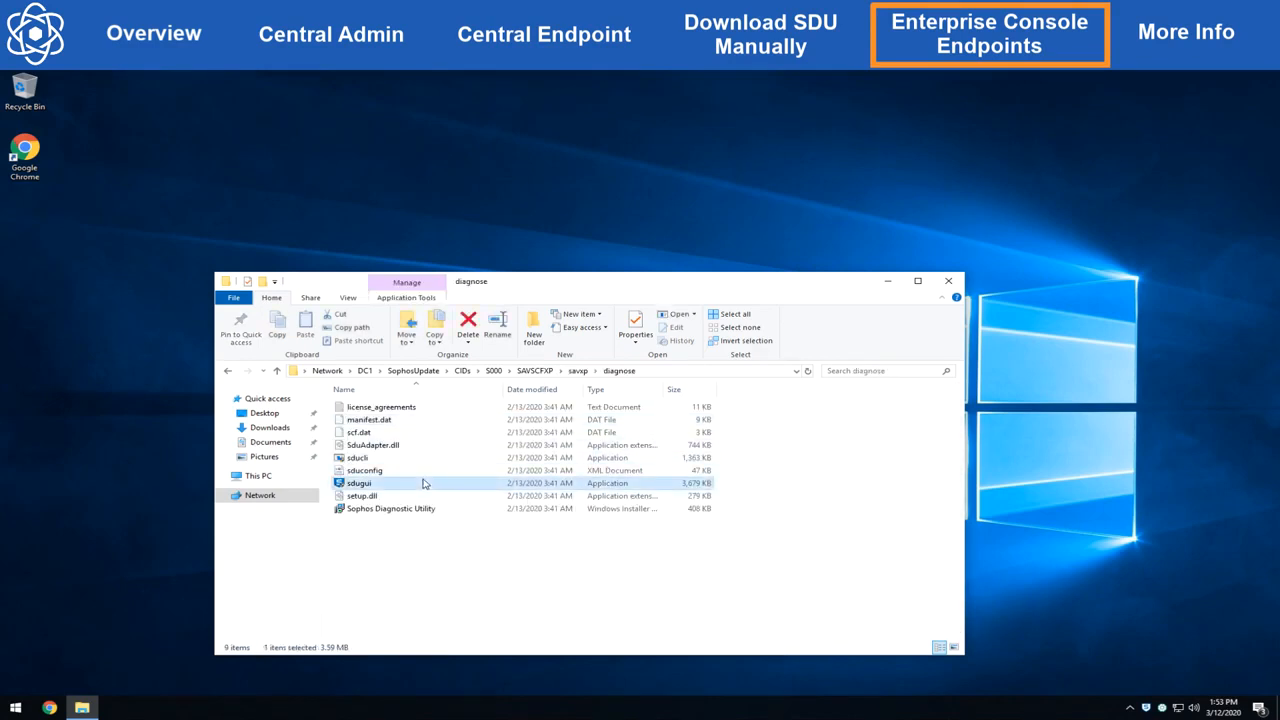
double_click(423, 483)
left_click(514, 358)
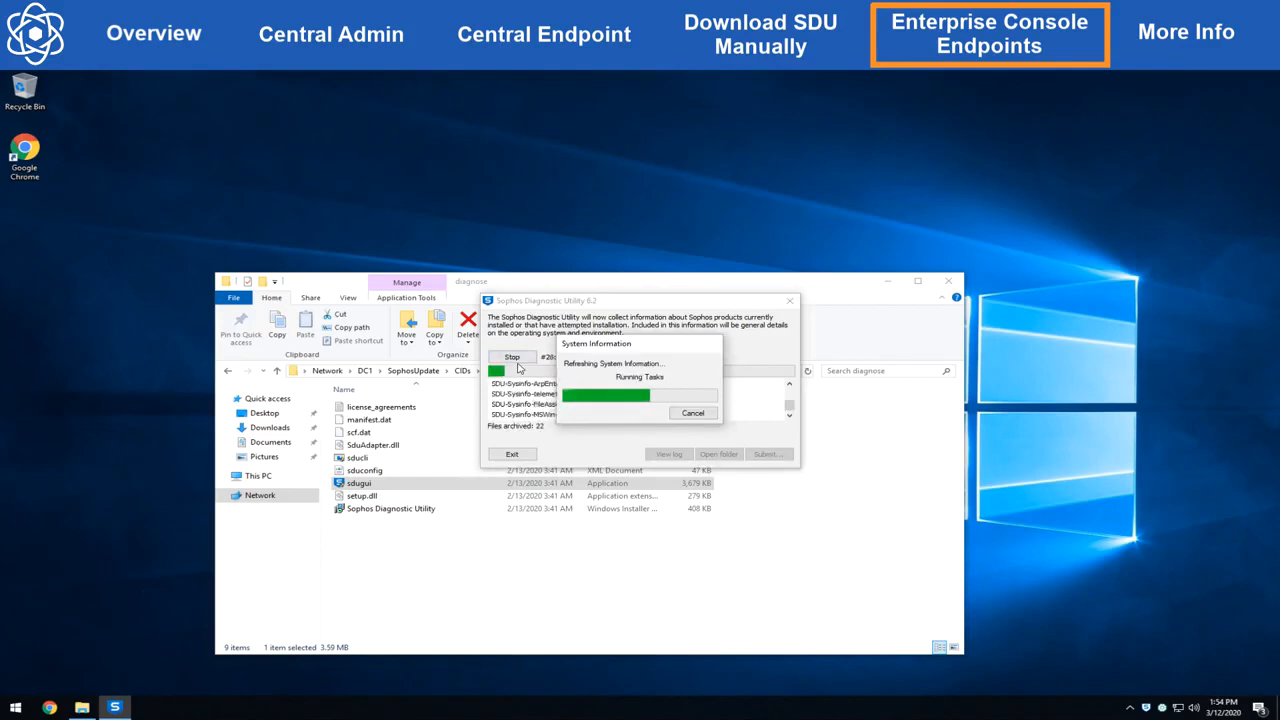